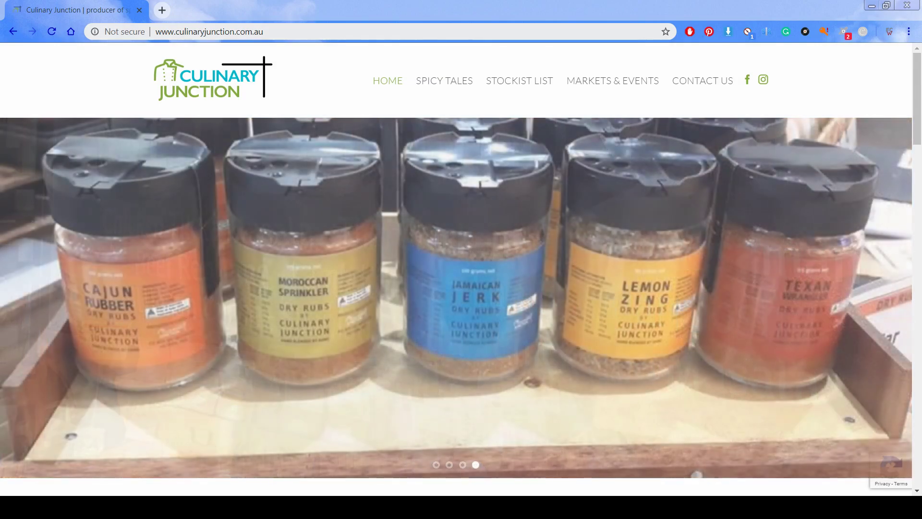
left_click(292, 31)
left_click(292, 31)
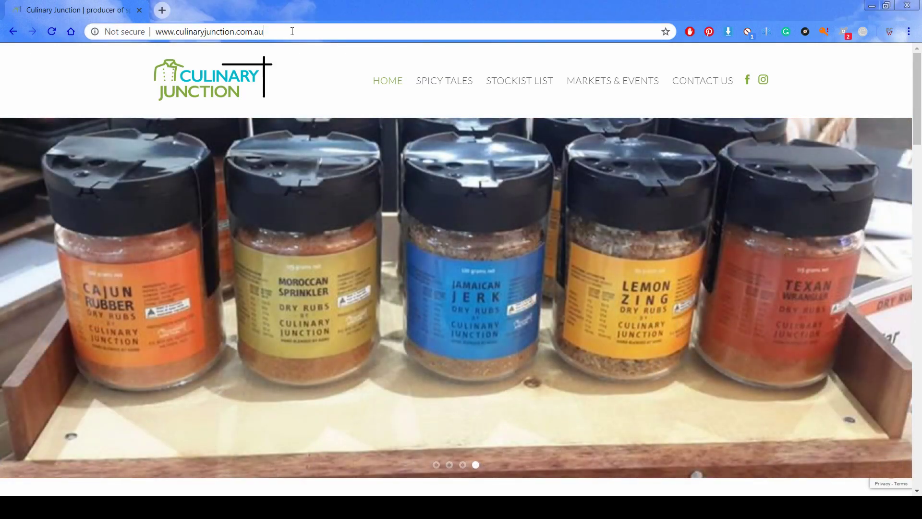
type("/wp-admin")
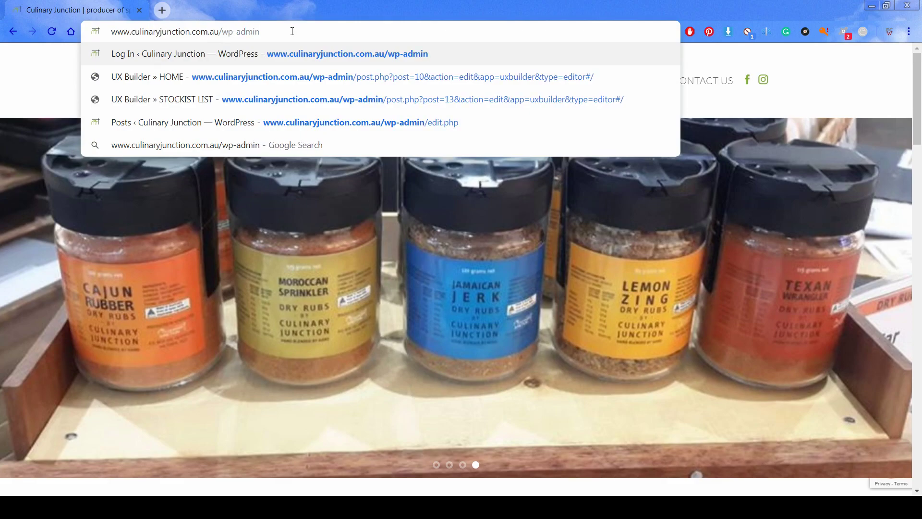
key("Return")
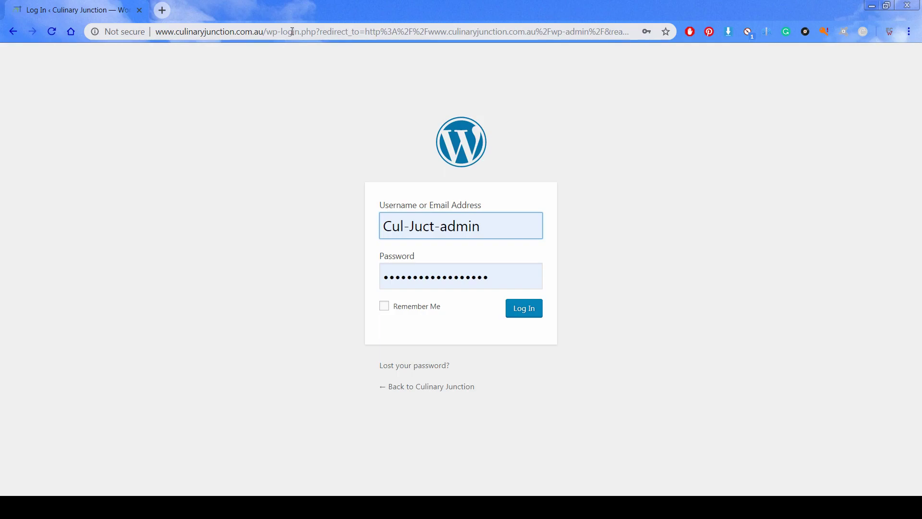
left_click(533, 313)
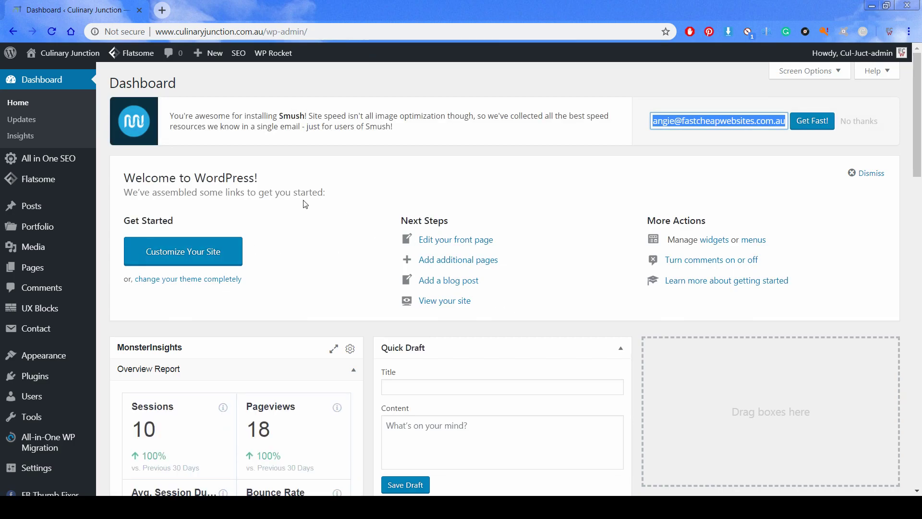
Create a new page and open it for editing in UX Builder.
scroll(305, 204, "down", 1)
mouse_move(39, 207)
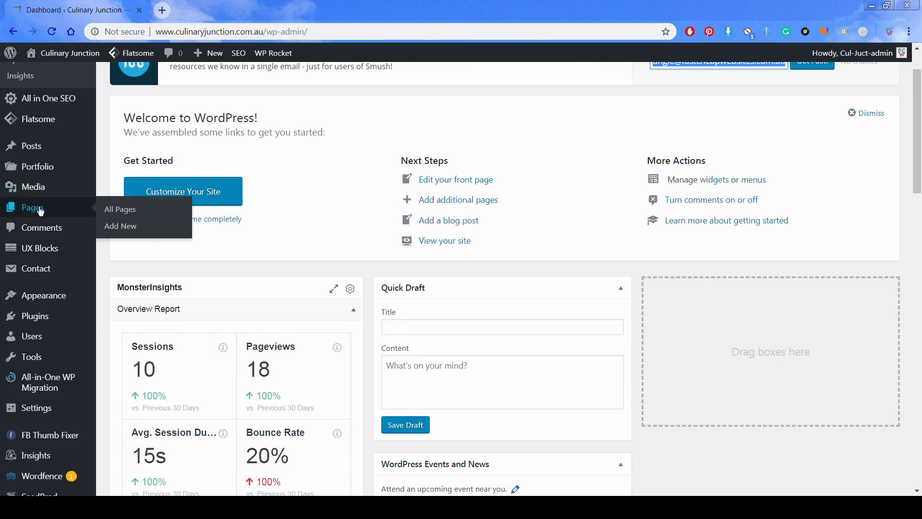
left_click(120, 230)
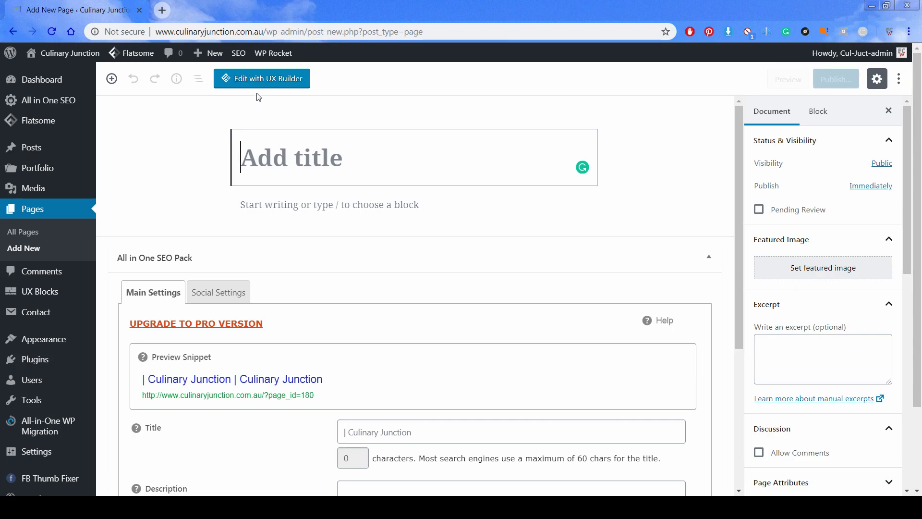
left_click(291, 79)
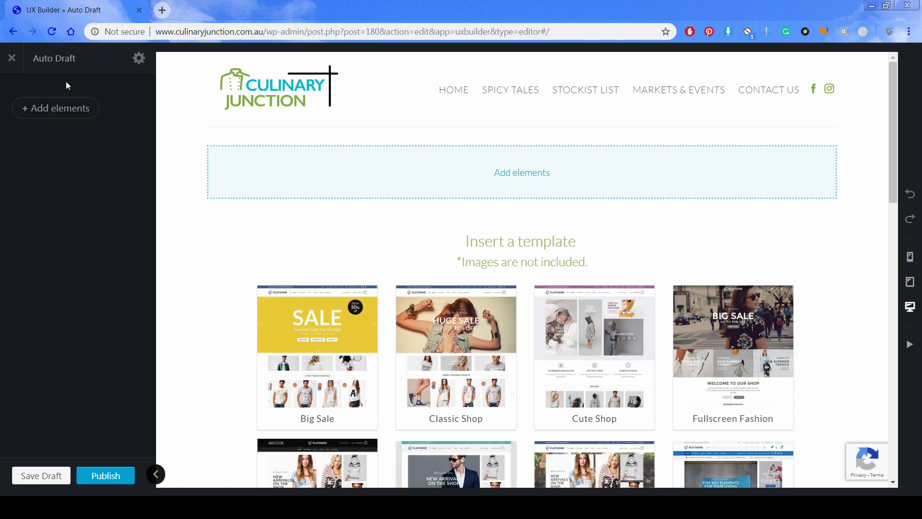
Set the page title to Gallery in the post settings and apply it.
left_click(139, 58)
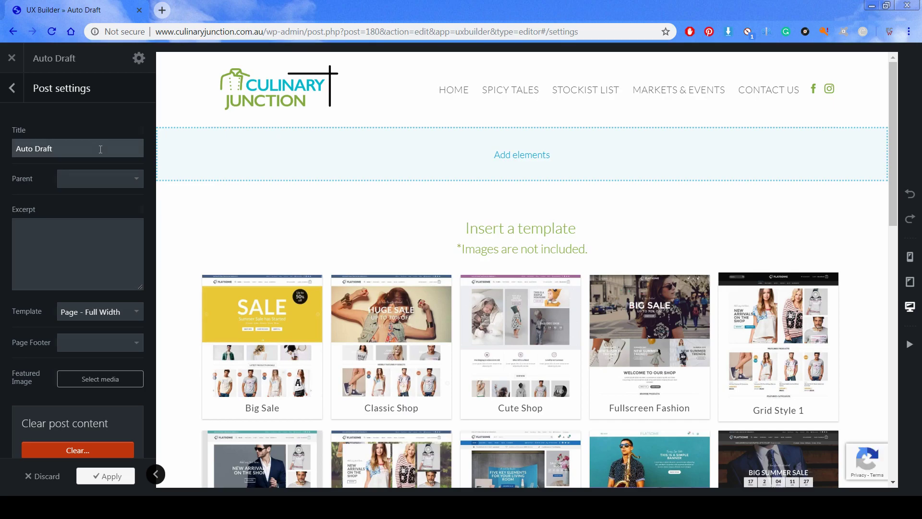
triple_click(101, 149)
type("Gallery")
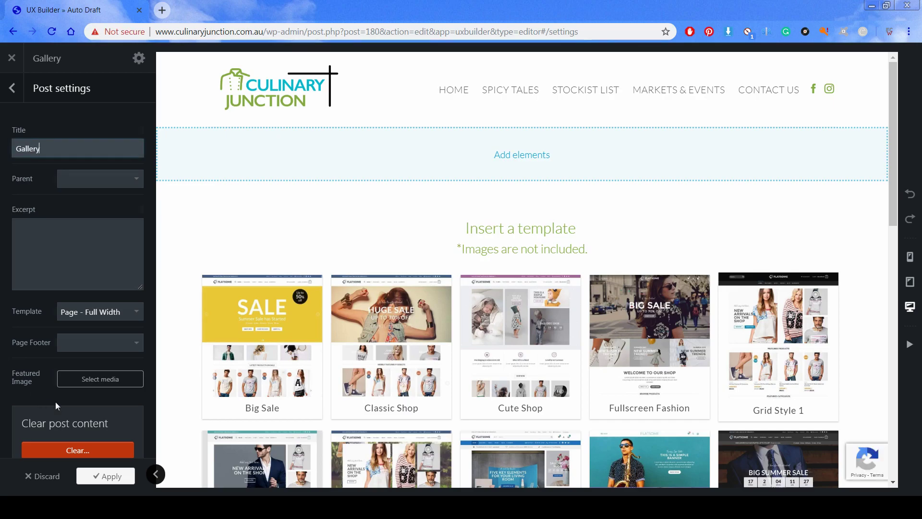
left_click(112, 473)
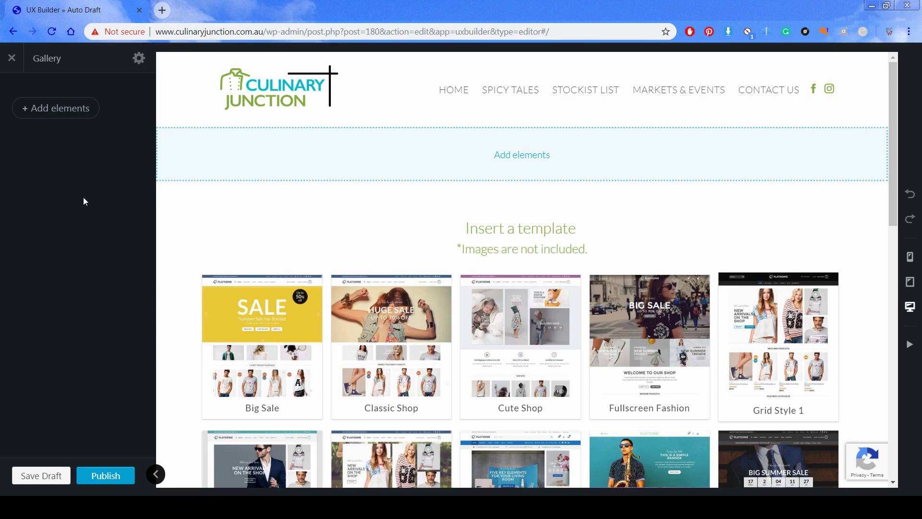
Add an empty Section element to the page without a preset, leaving its settings at their defaults.
left_click(62, 116)
left_click(117, 230)
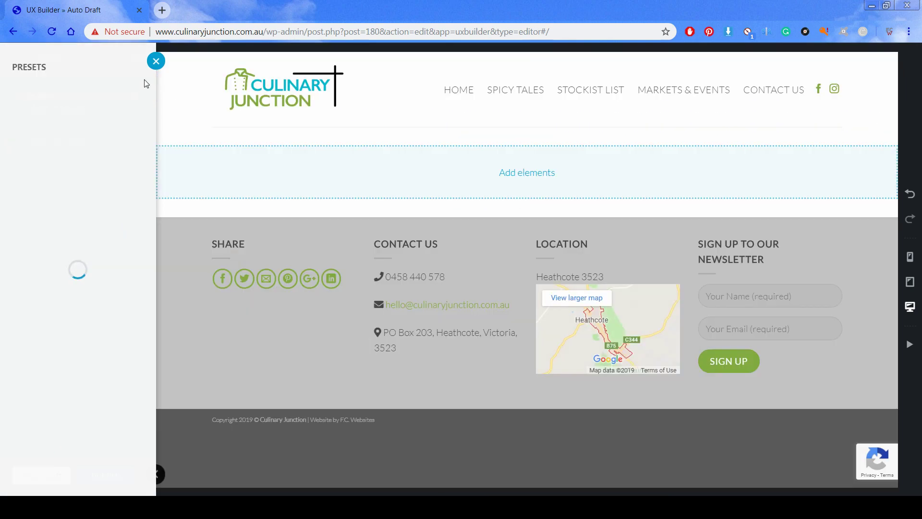
left_click(156, 61)
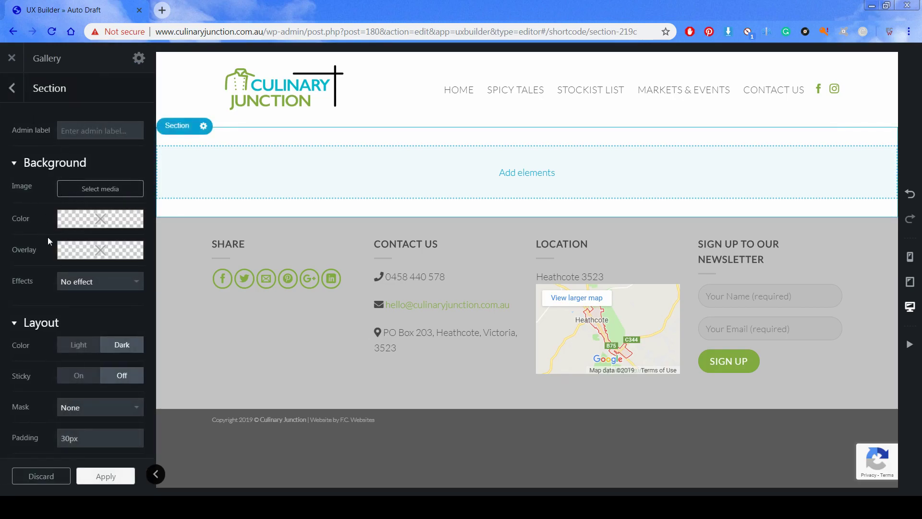
mouse_move(94, 227)
left_click(14, 87)
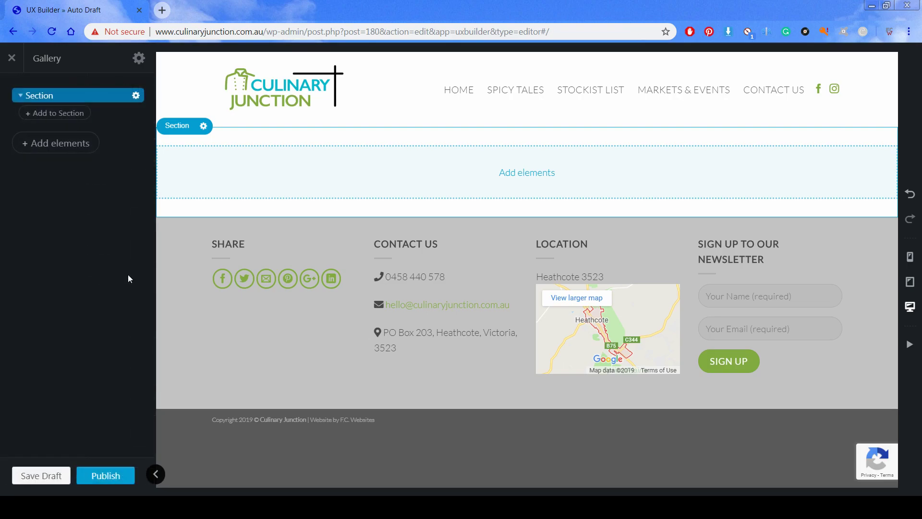
Insert a Gallery content element inside the section.
left_click(56, 113)
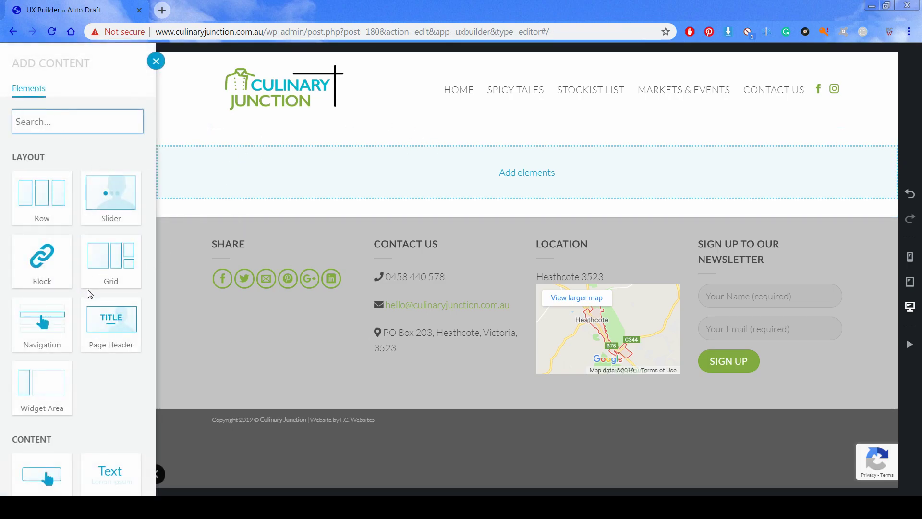
scroll(90, 298, "down", 5)
scroll(90, 299, "down", 3)
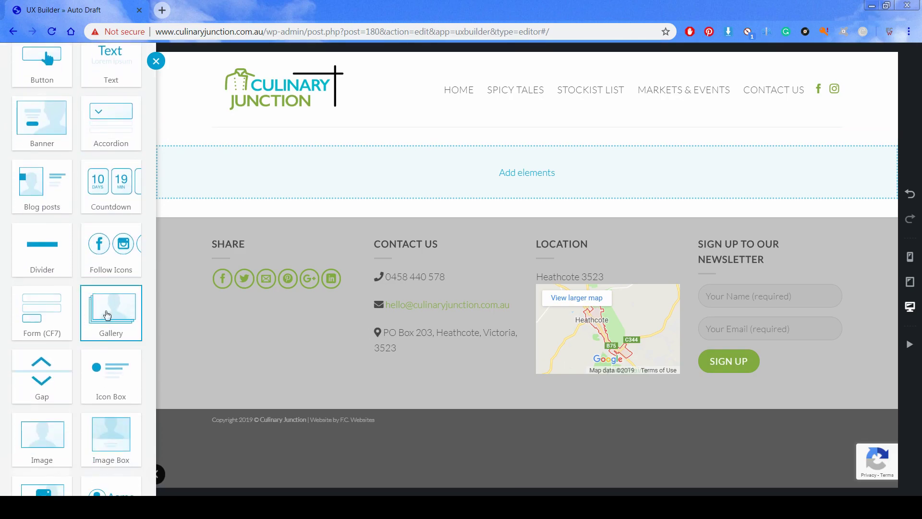
left_click(109, 310)
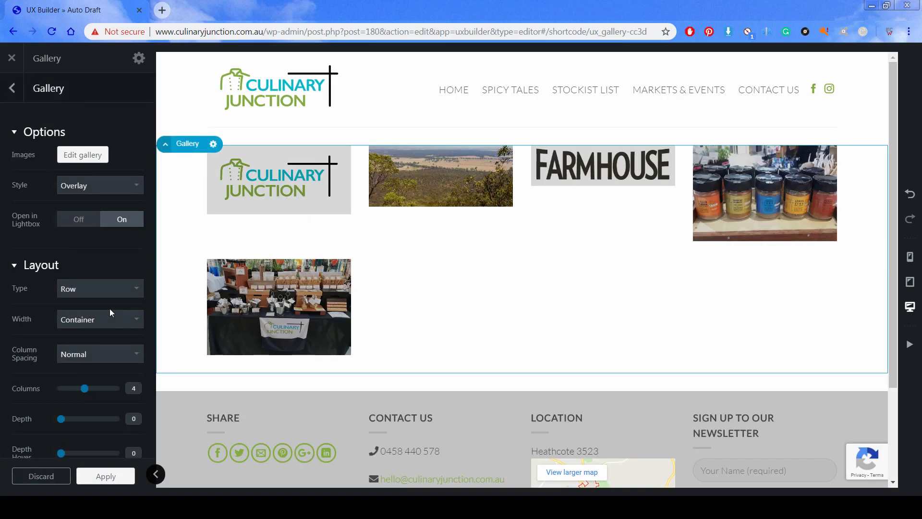
Select the five dry rub jar images, the salt flakes pouch and the Korma packet from the media library for the gallery.
left_click(80, 156)
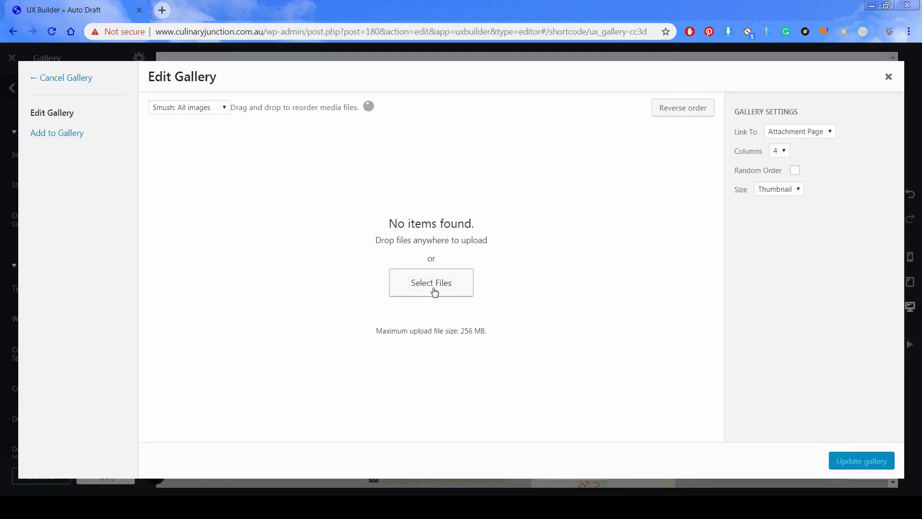
left_click(58, 137)
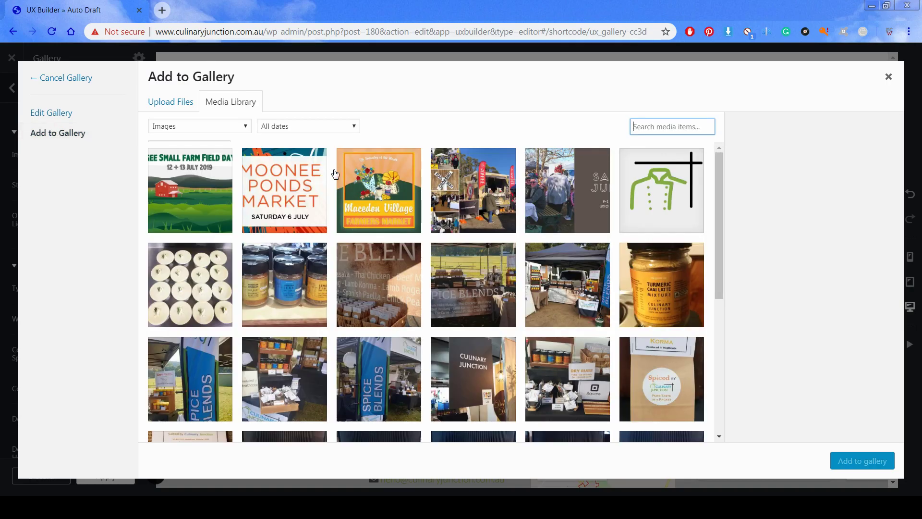
scroll(526, 253, "down", 4)
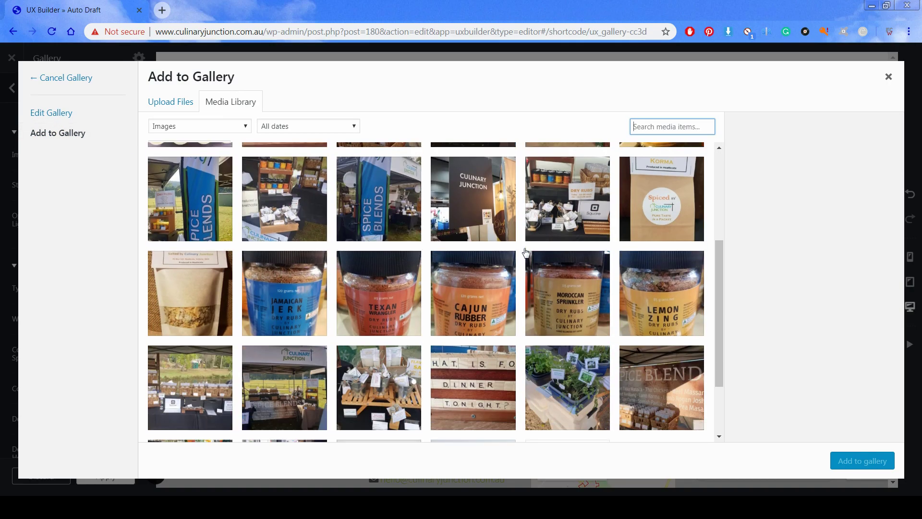
left_click(293, 306)
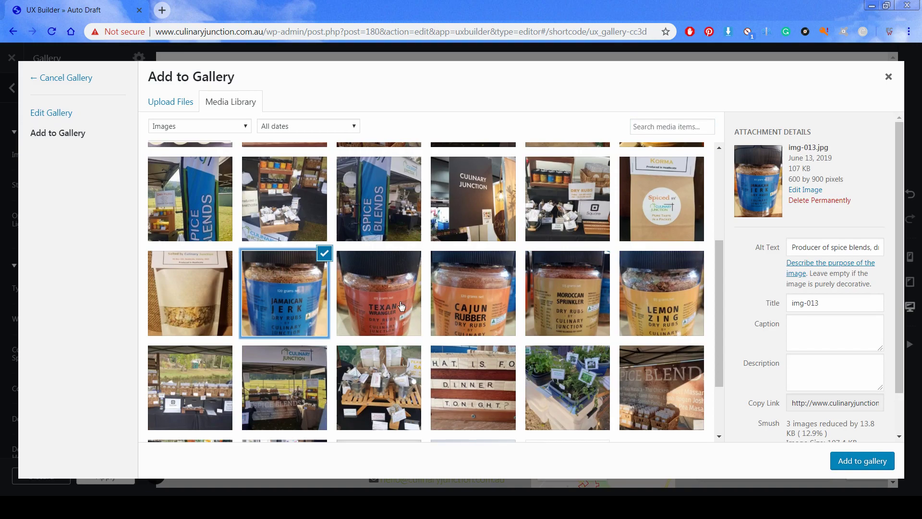
left_click(421, 310)
left_click(490, 301)
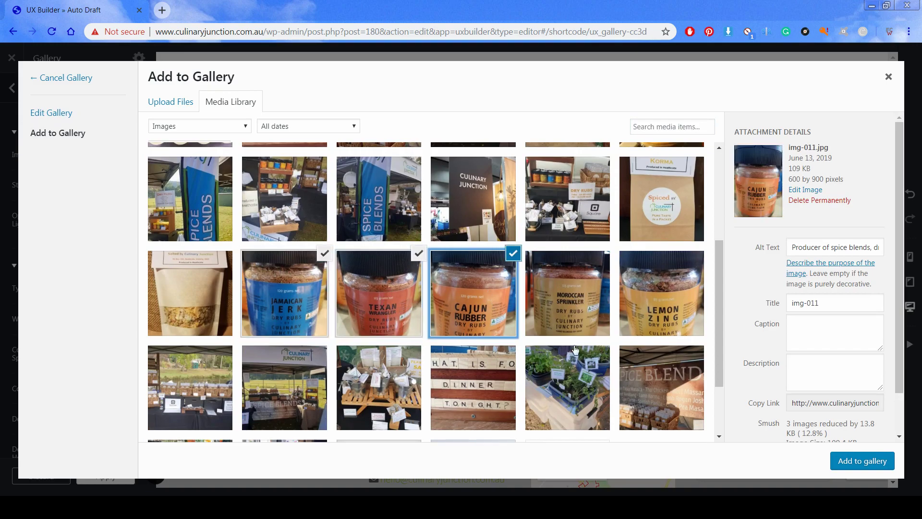
left_click(584, 299)
left_click(663, 302)
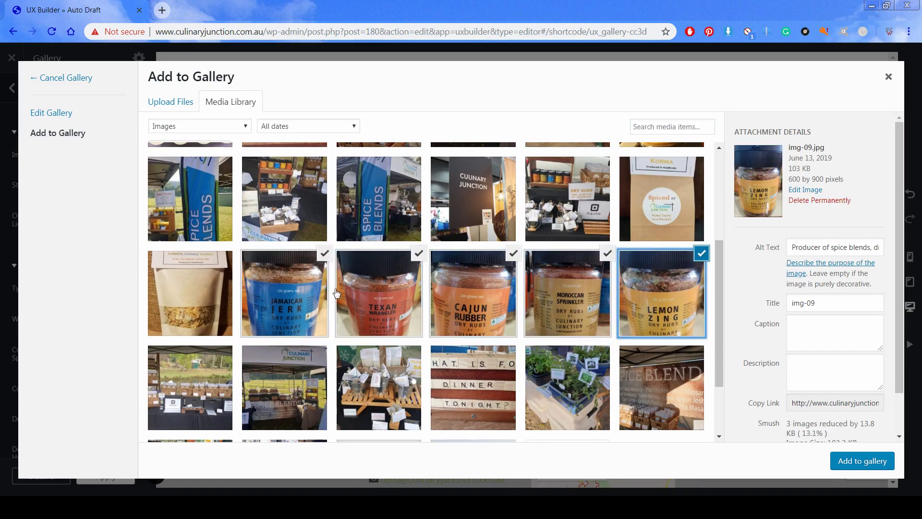
left_click(199, 297)
left_click(688, 215)
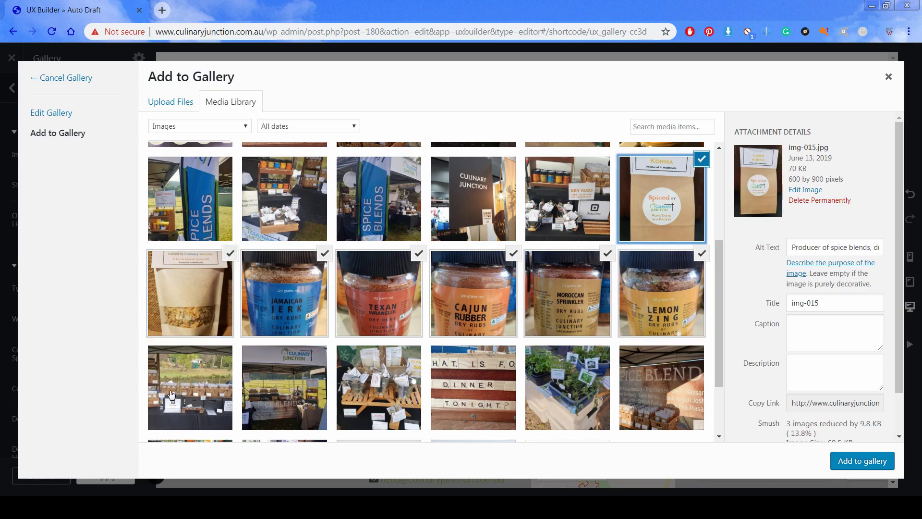
scroll(267, 336, "down", 3)
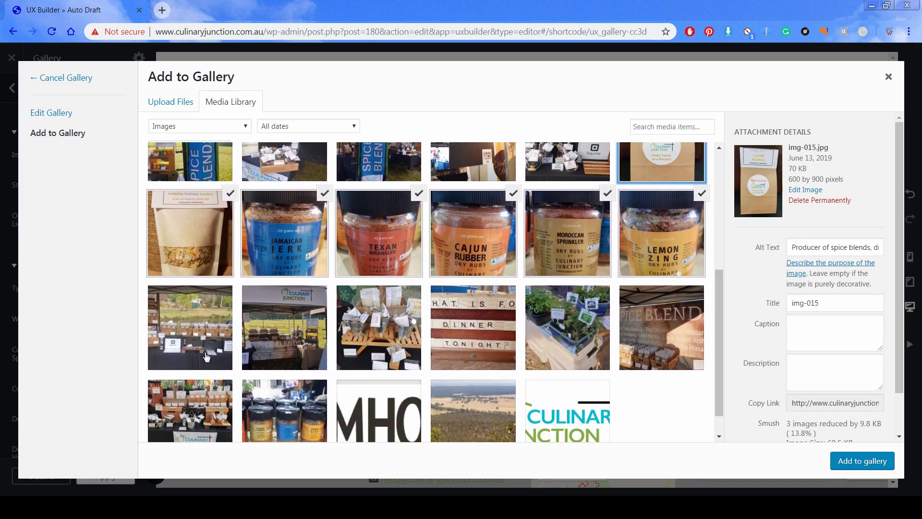
left_click(212, 303)
left_click(230, 288)
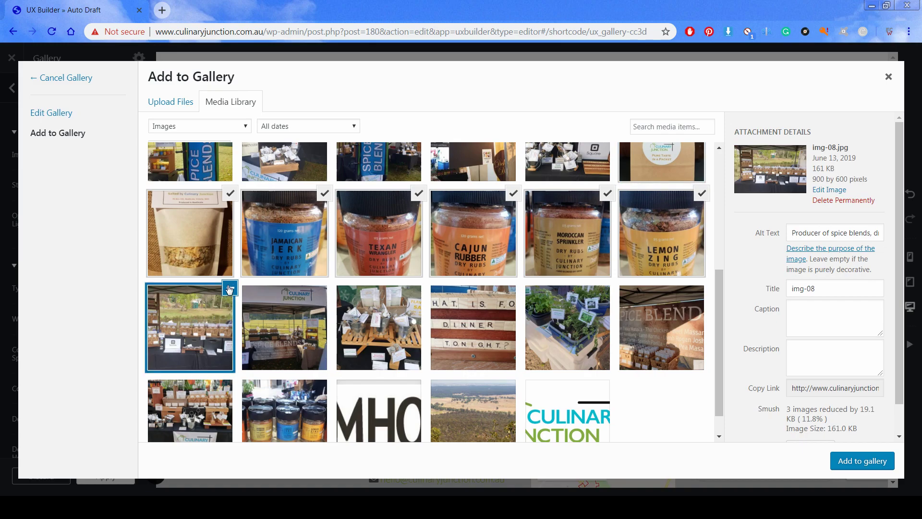
scroll(270, 303, "up", 3)
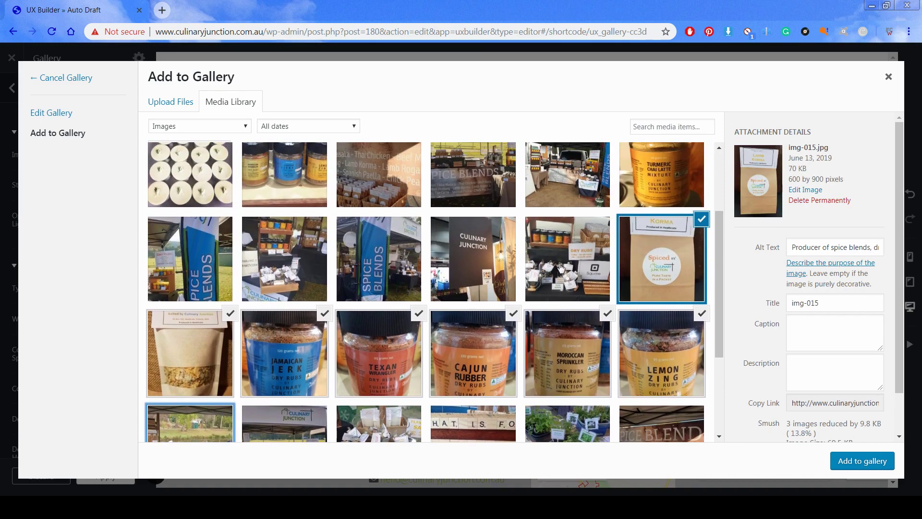
Include the market stall image img-016 in the selection and add the selected images to the gallery.
left_click(560, 267)
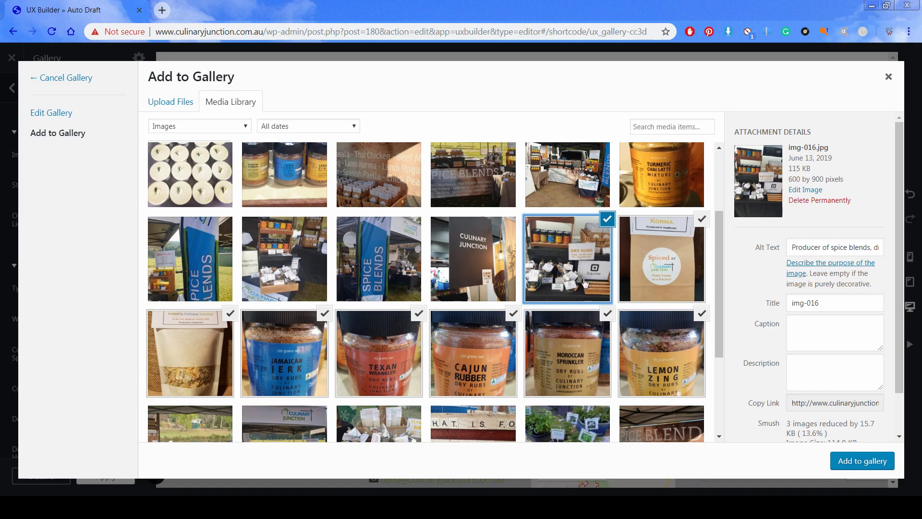
left_click(873, 465)
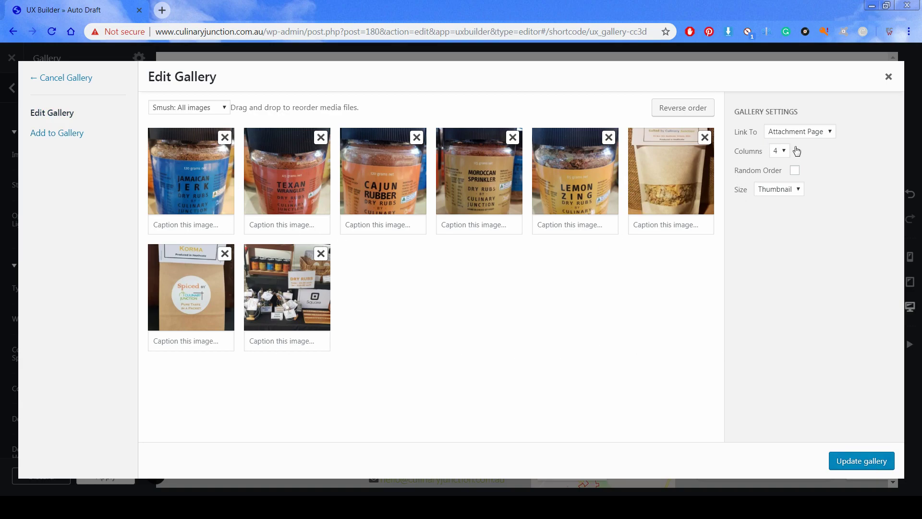
Link the gallery images to Media File and update the gallery.
left_click(813, 133)
left_click(807, 158)
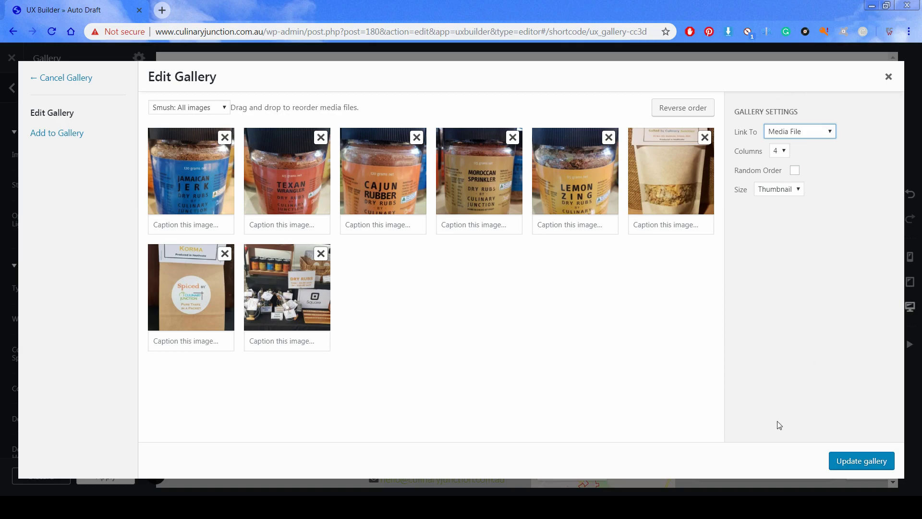
left_click(874, 462)
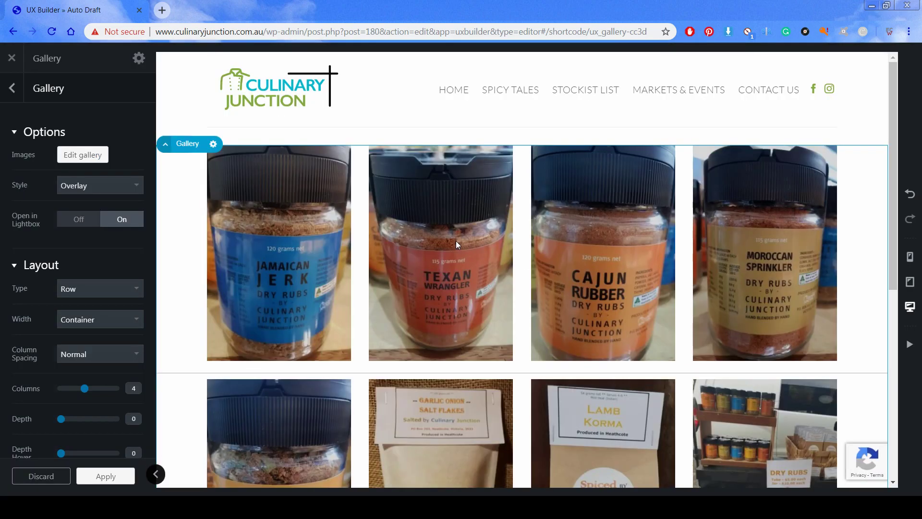
Check the images on the page and set the gallery style to None.
scroll(646, 241, "down", 4)
scroll(646, 241, "up", 3)
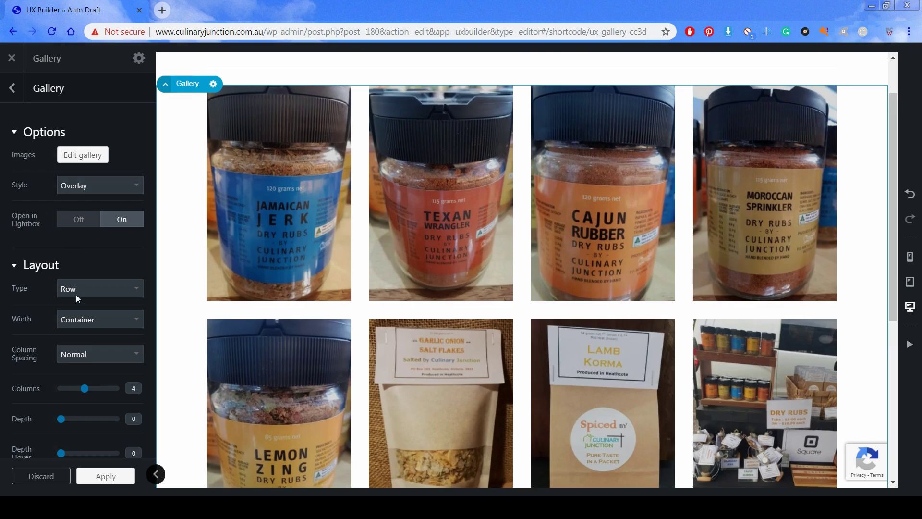
left_click(82, 203)
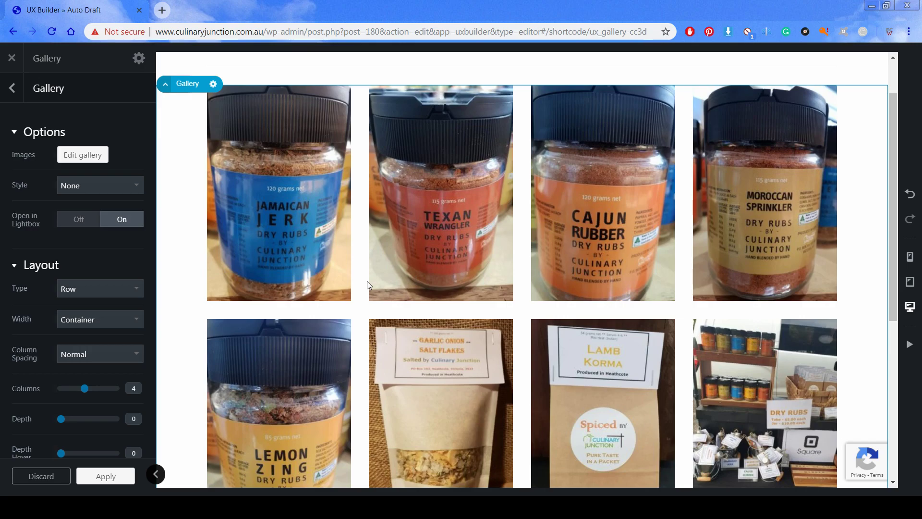
Try the Slider layout type for the gallery and return it to Row.
scroll(82, 287, "down", 1)
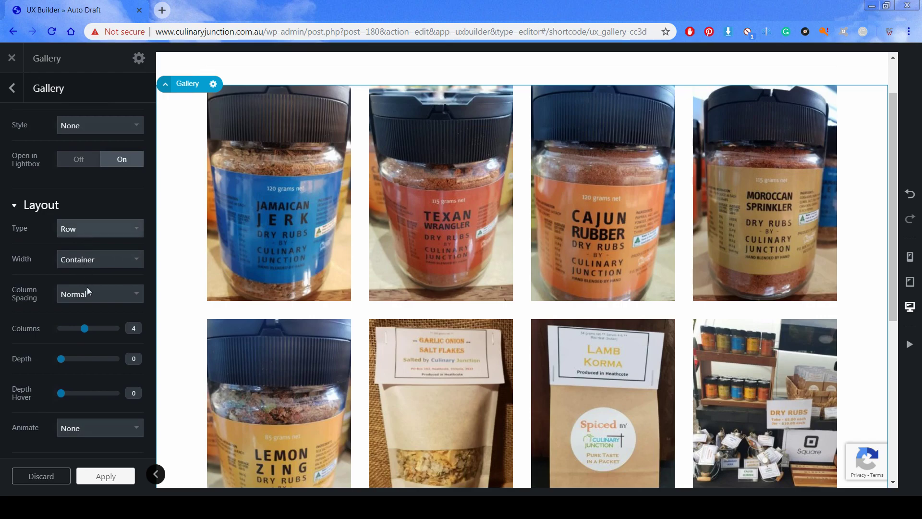
left_click(80, 246)
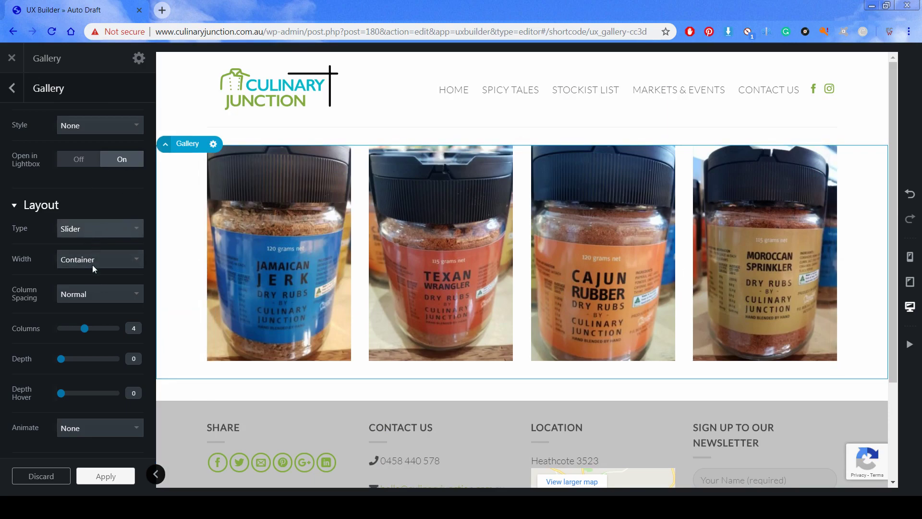
key("Up")
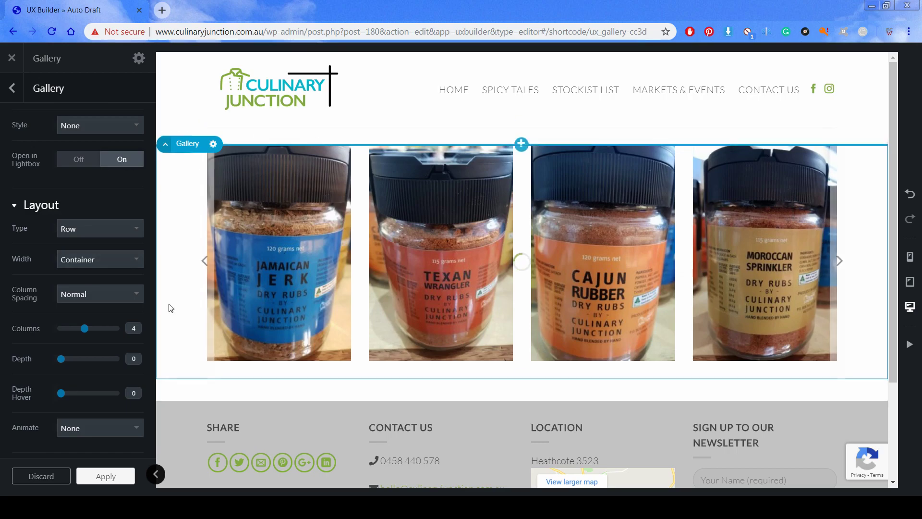
Set the gallery's layout width to Full Width.
scroll(84, 266, "down", 1)
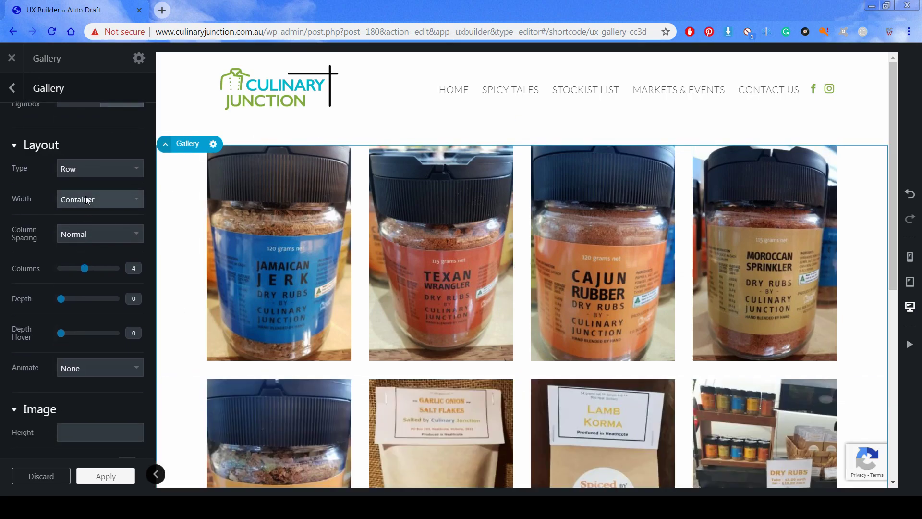
key("Down")
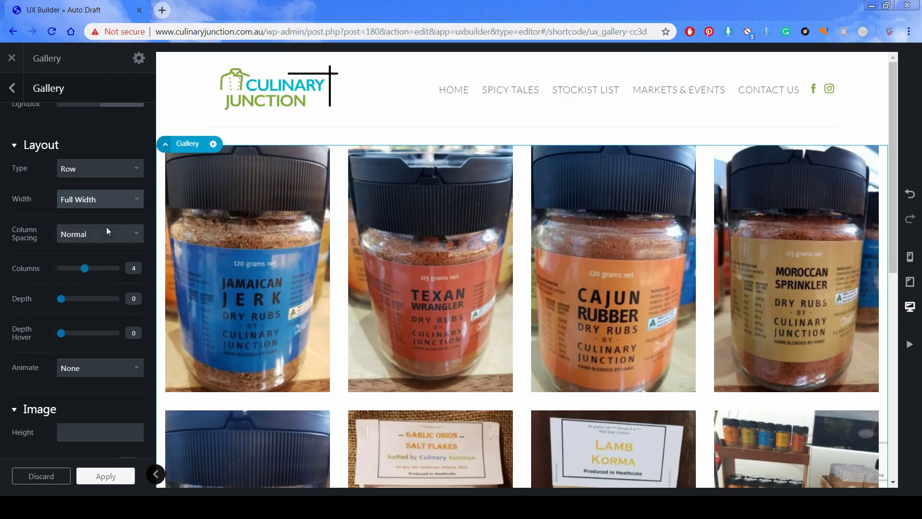
Try Collapse column spacing for the gallery and return it to Normal.
scroll(102, 225, "down", 1)
left_click(89, 174)
left_click(90, 188)
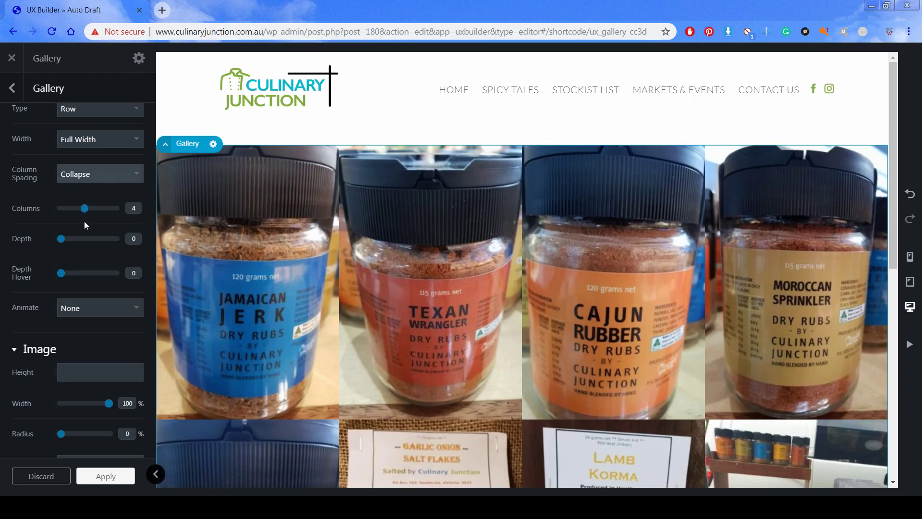
key("Up")
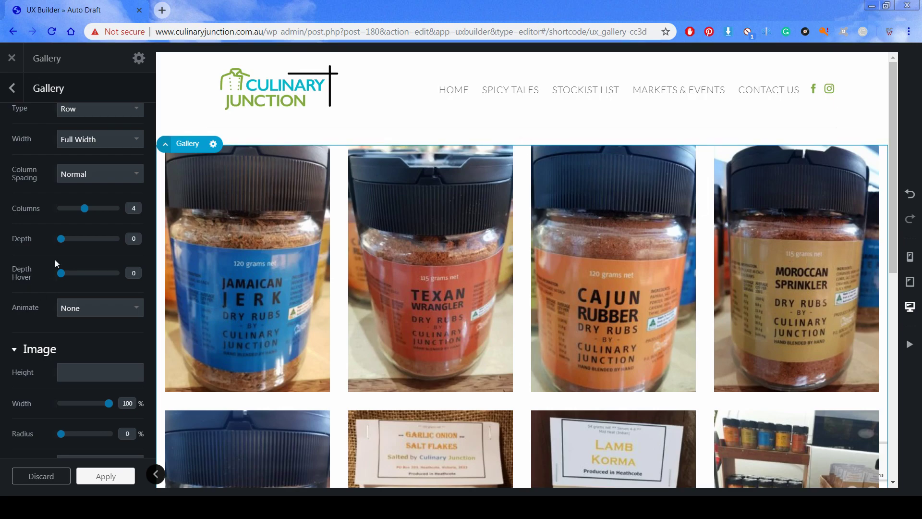
Try 5 and 7 columns for the gallery and return it to 4.
left_click_drag(88, 208, 95, 210)
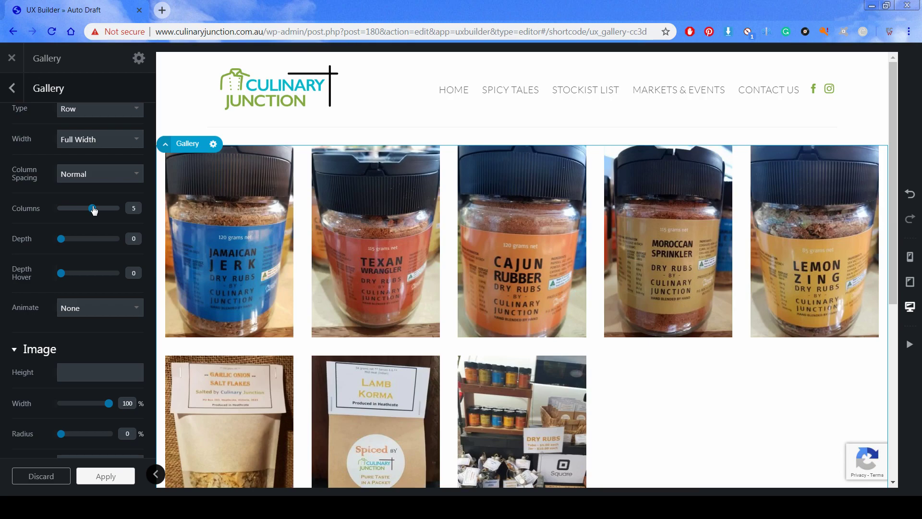
left_click_drag(93, 209, 112, 213)
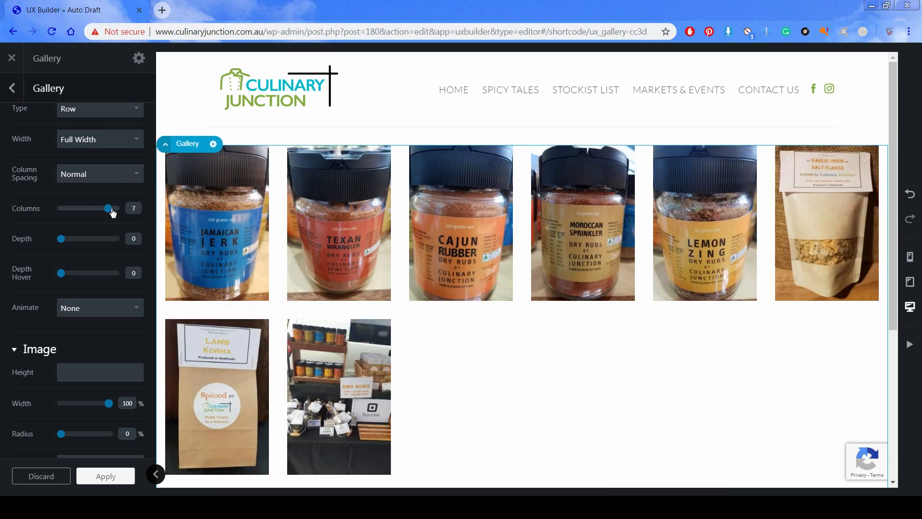
left_click_drag(111, 212, 86, 210)
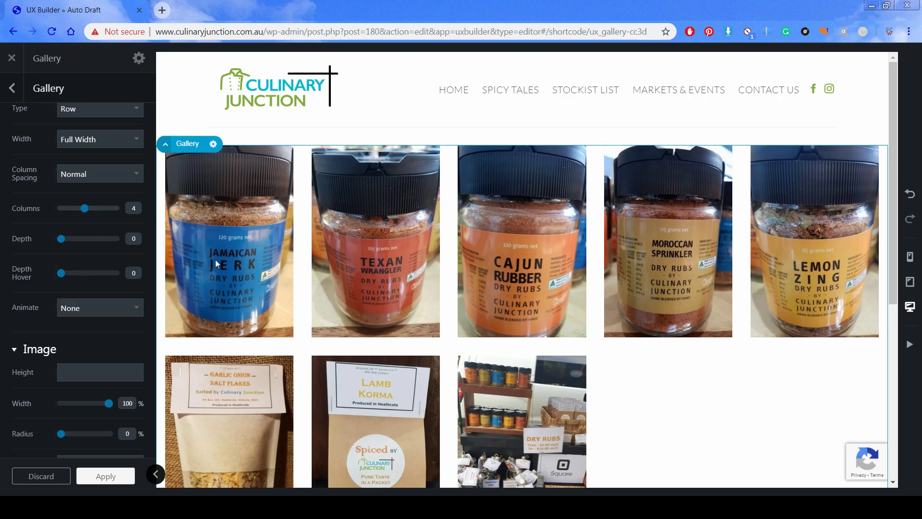
Try Depth Hover values of 2 and 5 on the gallery images and settle on 1.
left_click(83, 273)
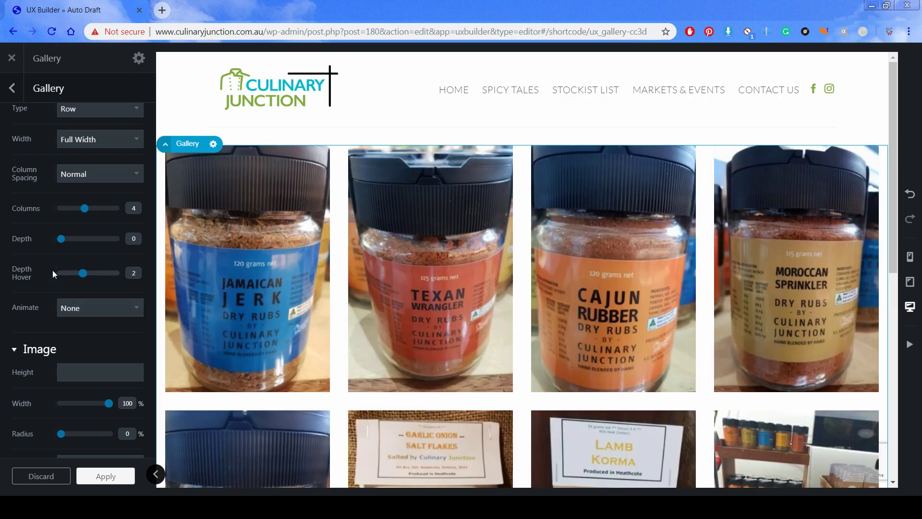
mouse_move(113, 348)
left_click_drag(83, 275, 116, 273)
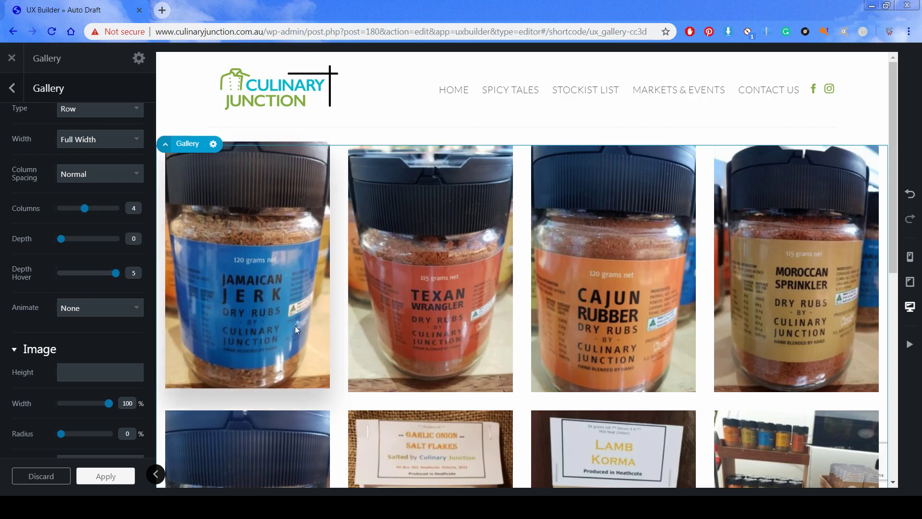
left_click_drag(115, 273, 78, 278)
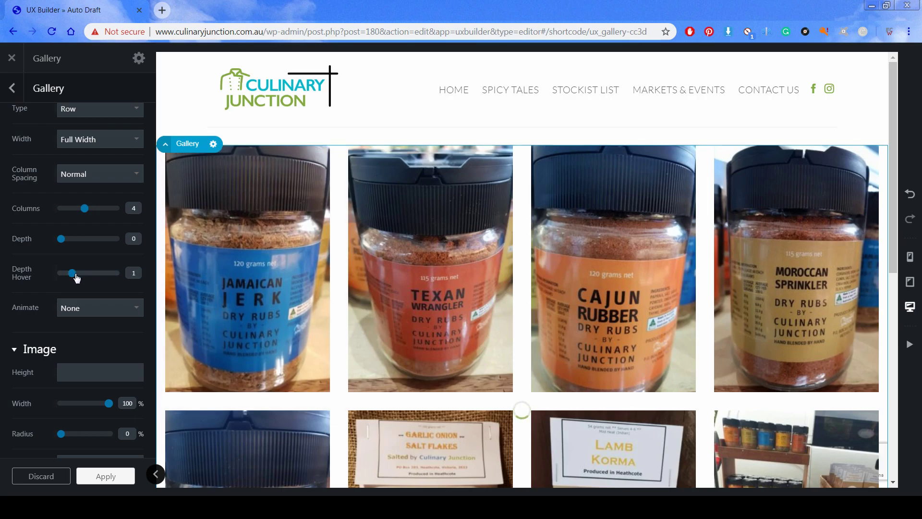
Set the gallery's animation to Flip In Y.
scroll(92, 284, "down", 1)
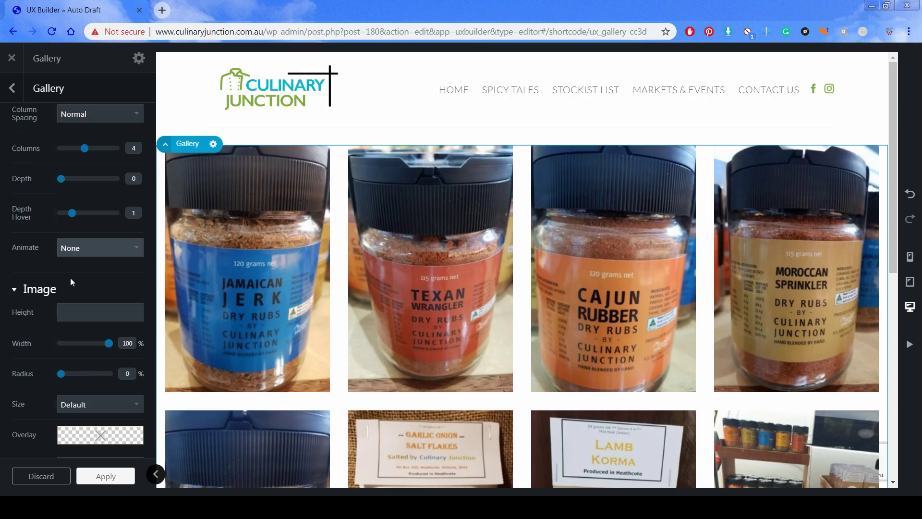
left_click(86, 388)
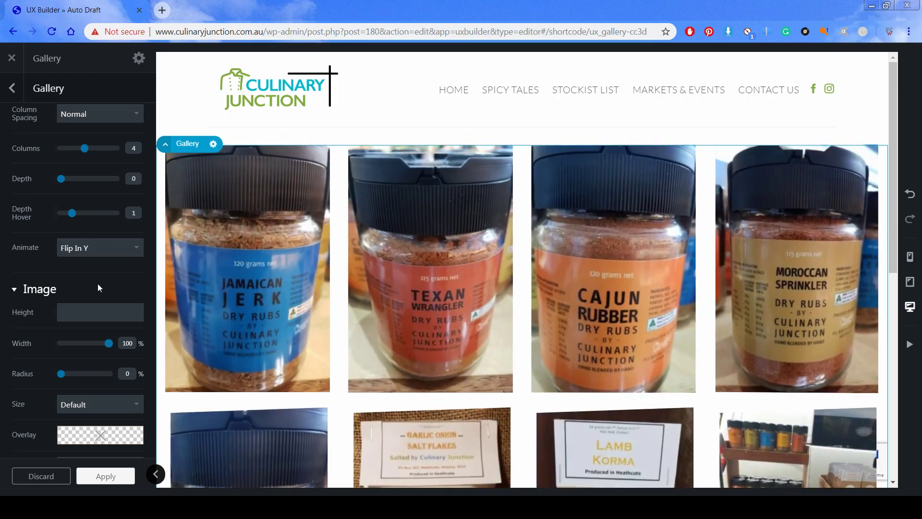
Try a 41% corner radius on the gallery images and return it to 0%.
mouse_move(60, 312)
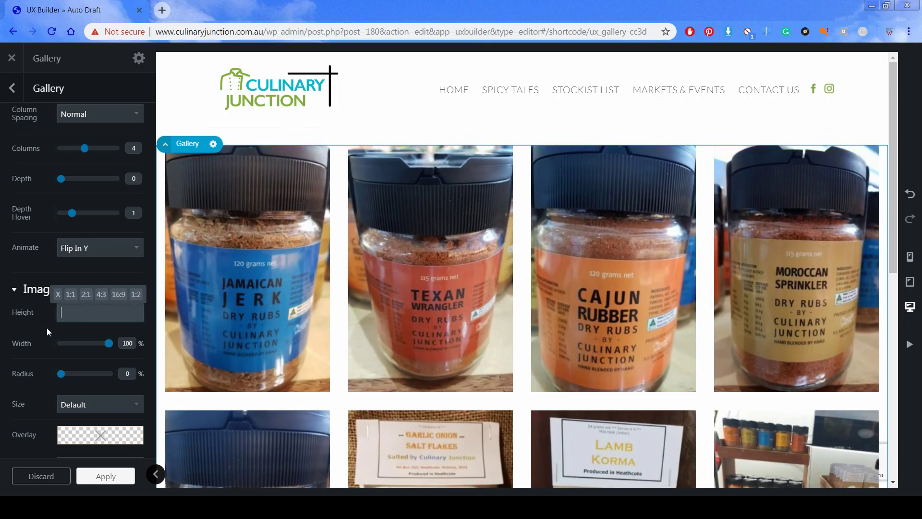
mouse_move(110, 348)
left_mouse_down()
mouse_move(89, 350)
mouse_move(123, 346)
left_mouse_up()
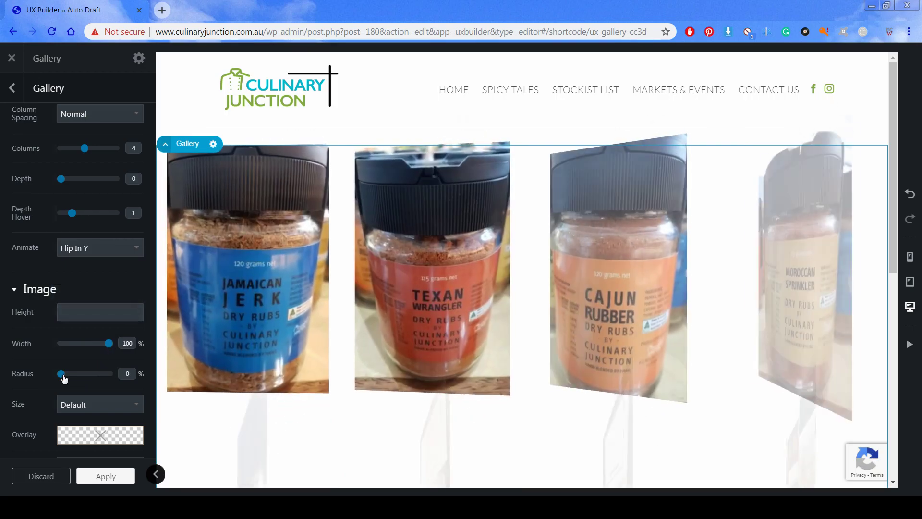
left_click_drag(65, 379, 83, 379)
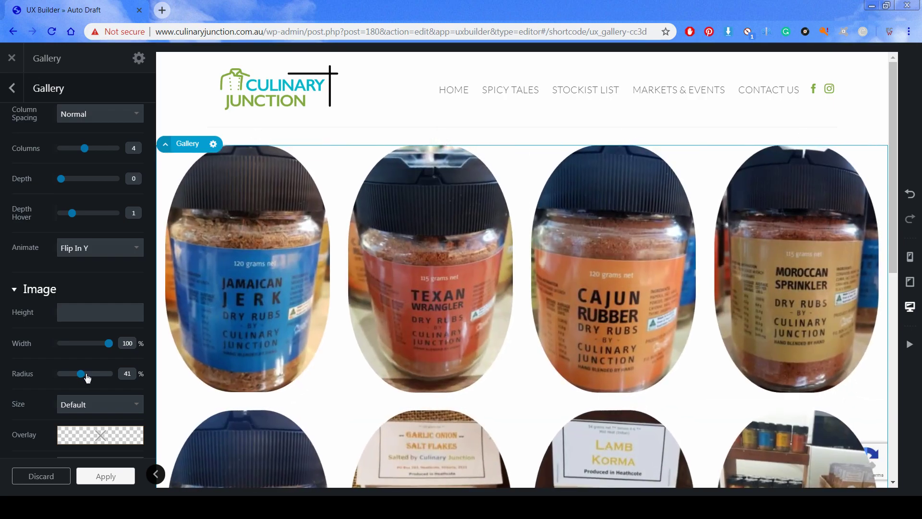
left_click_drag(83, 378, 47, 382)
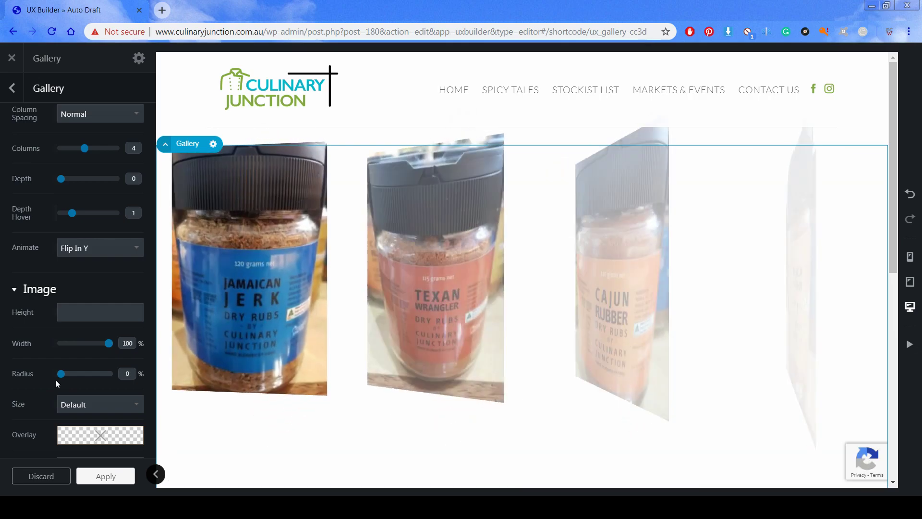
Check the remaining image, text and advanced gallery options, apply the settings and publish the page.
scroll(55, 380, "down", 1)
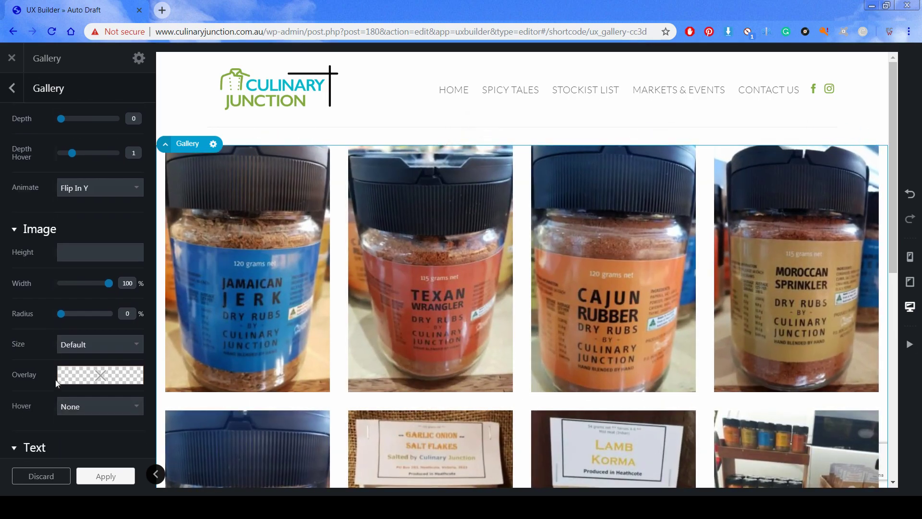
scroll(55, 380, "down", 1)
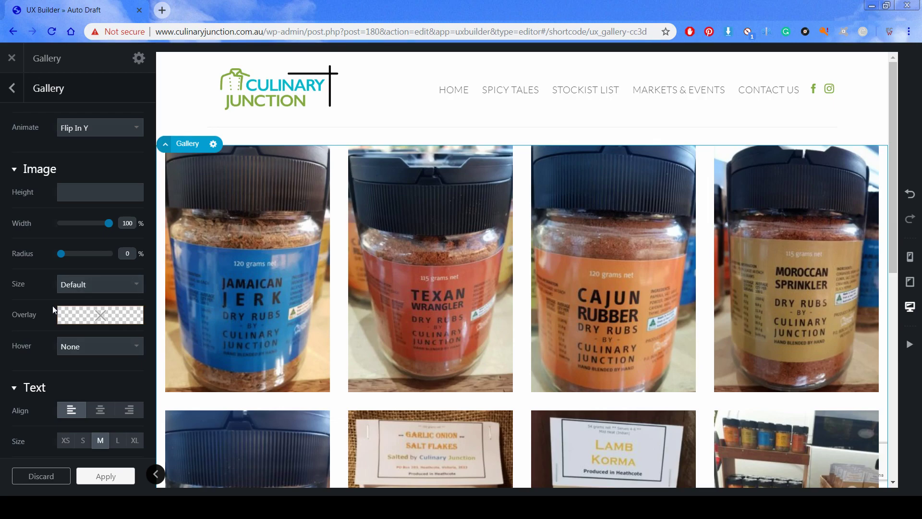
scroll(53, 307, "down", 4)
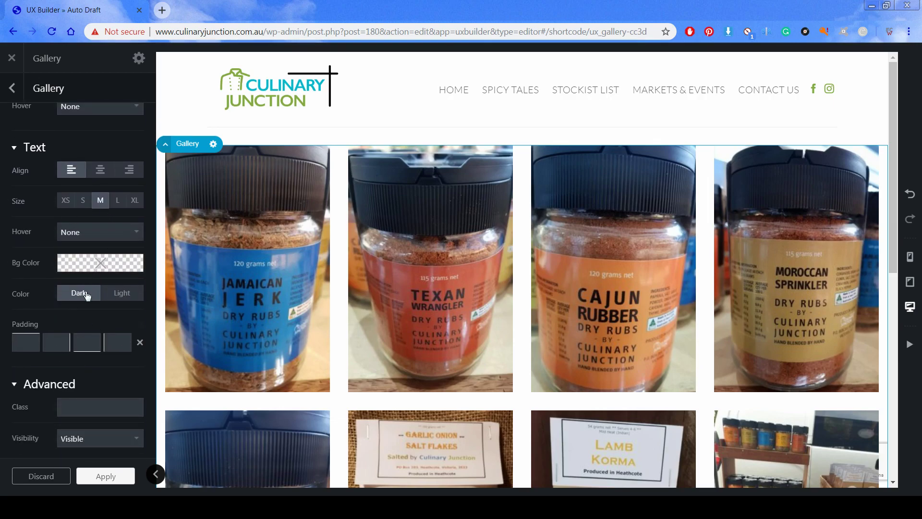
scroll(105, 341, "down", 1)
scroll(117, 368, "up", 8)
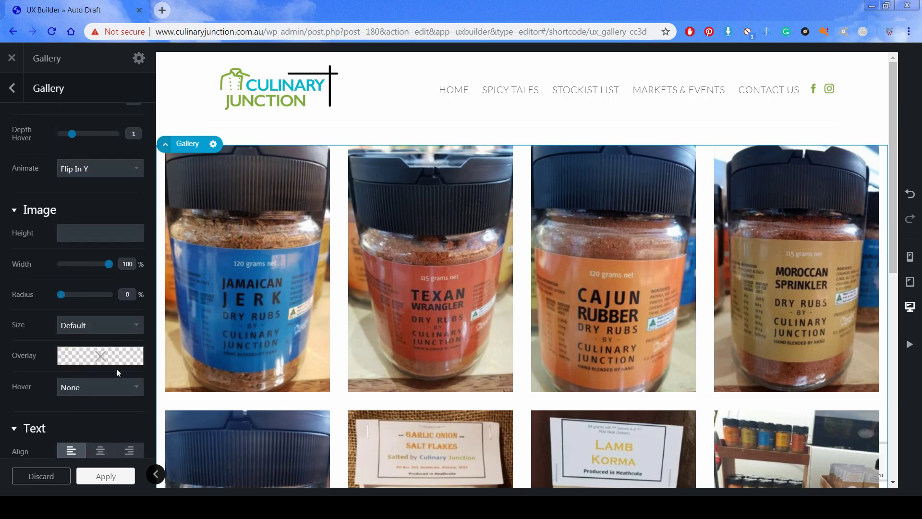
left_click(106, 476)
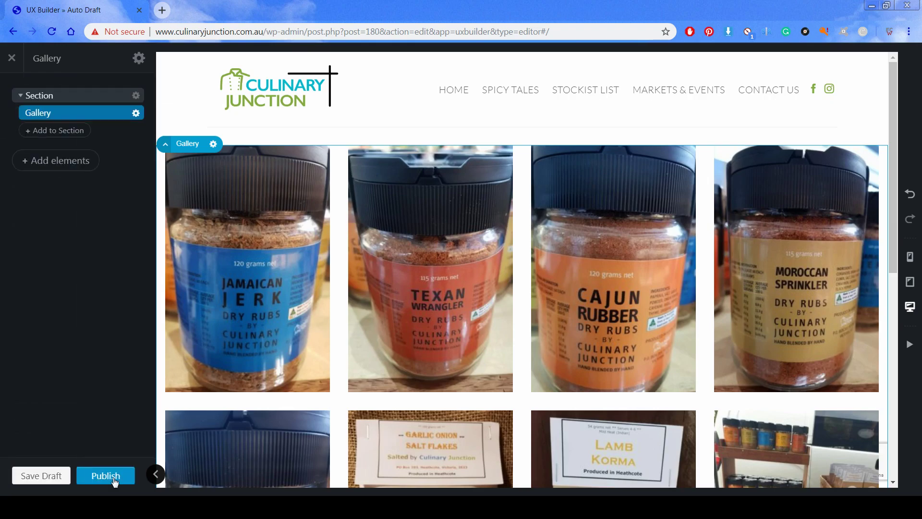
left_click(108, 477)
Open culinaryjunction.com.au in a new browser tab and go through its WordPress dashboard to the Menus page.
left_click(165, 14)
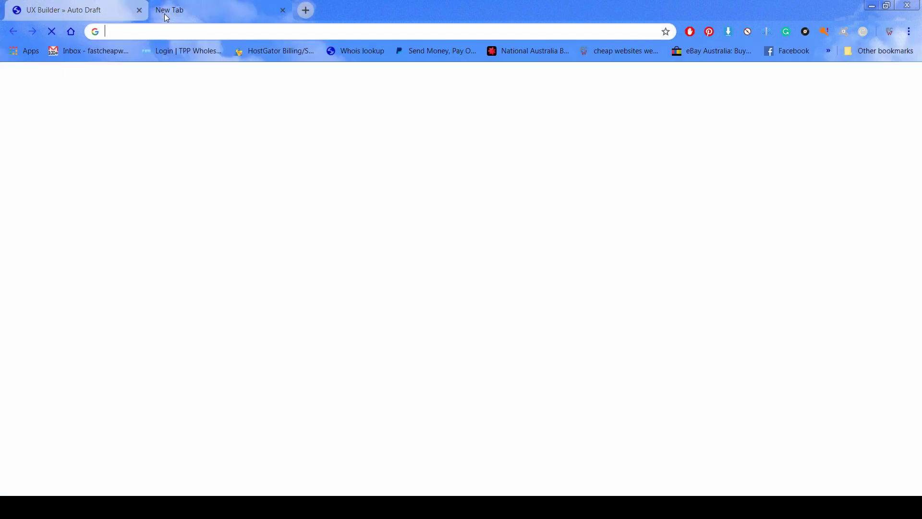
type("culinary")
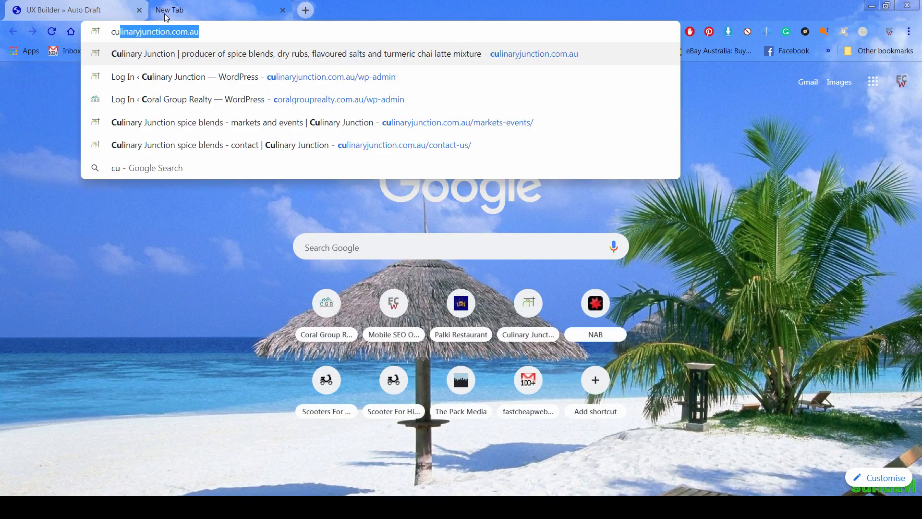
key("Return")
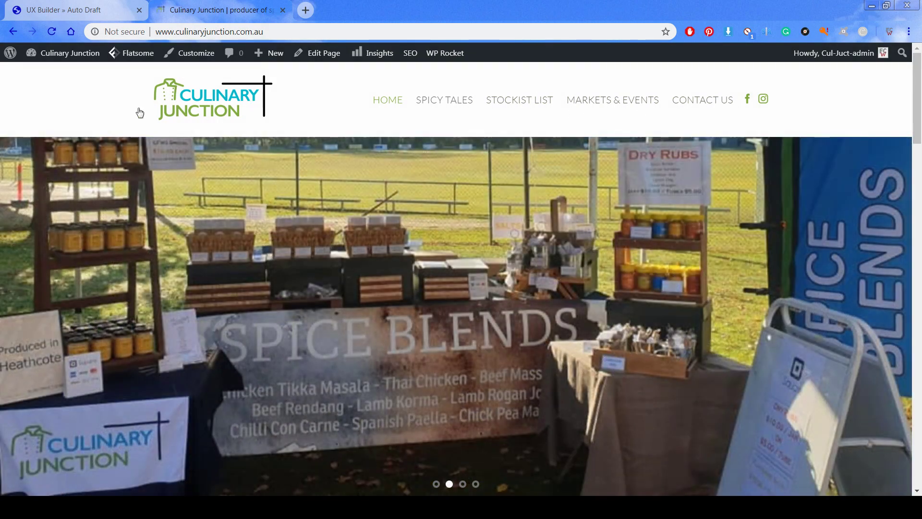
mouse_move(77, 56)
left_click(59, 76)
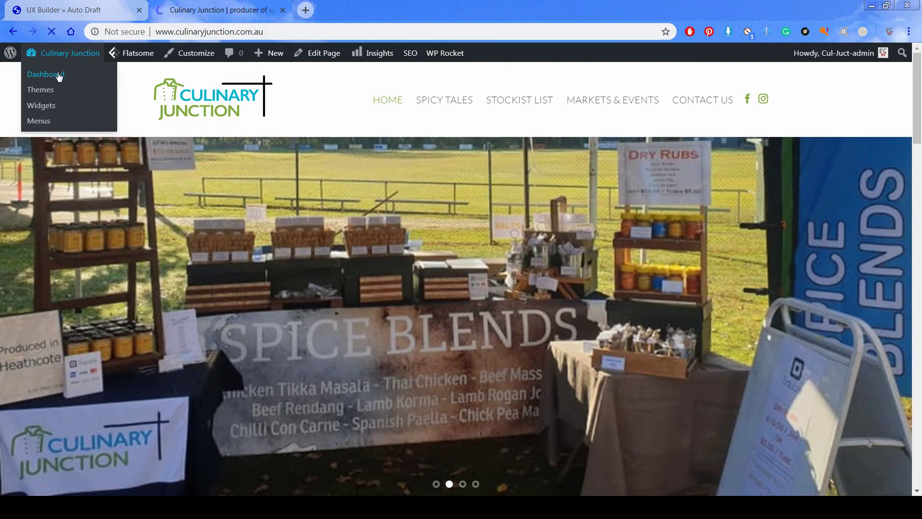
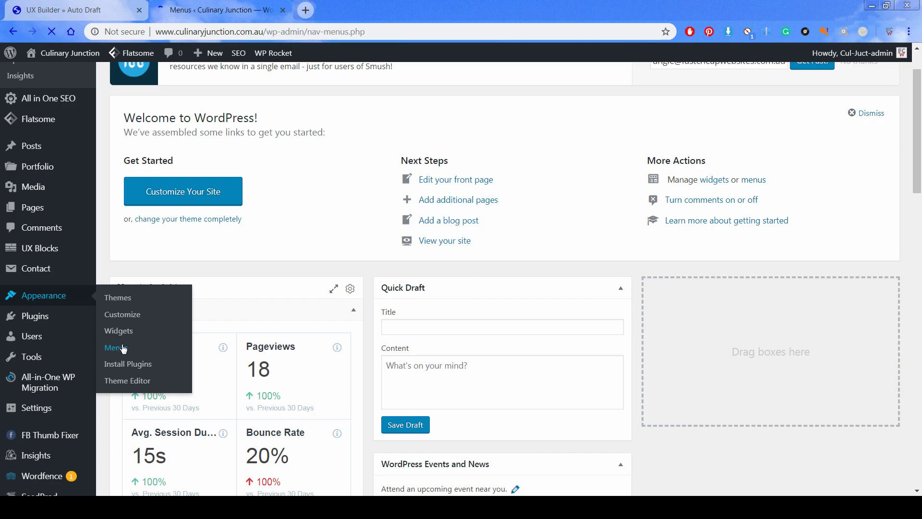
scroll(253, 185, "up", 2)
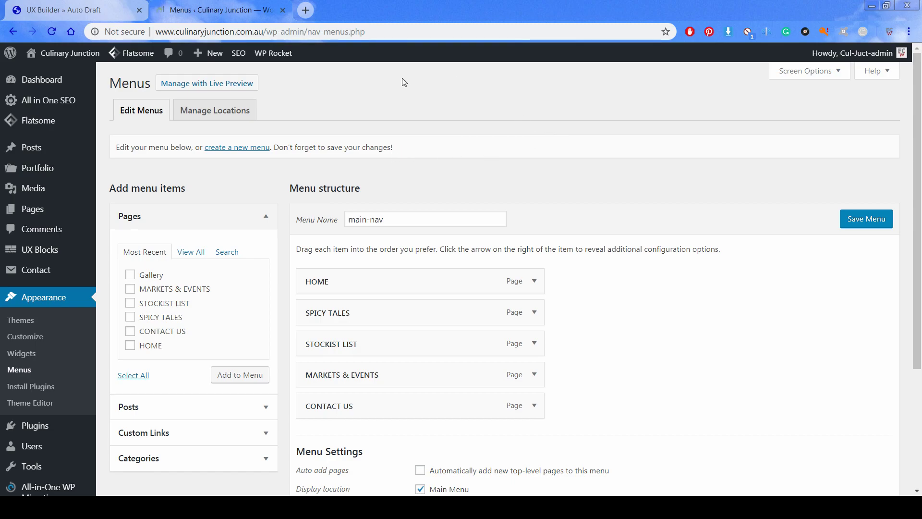
Open the site's home page in another browser tab and compare its navigation with the main-nav menu structure.
triple_click(382, 219)
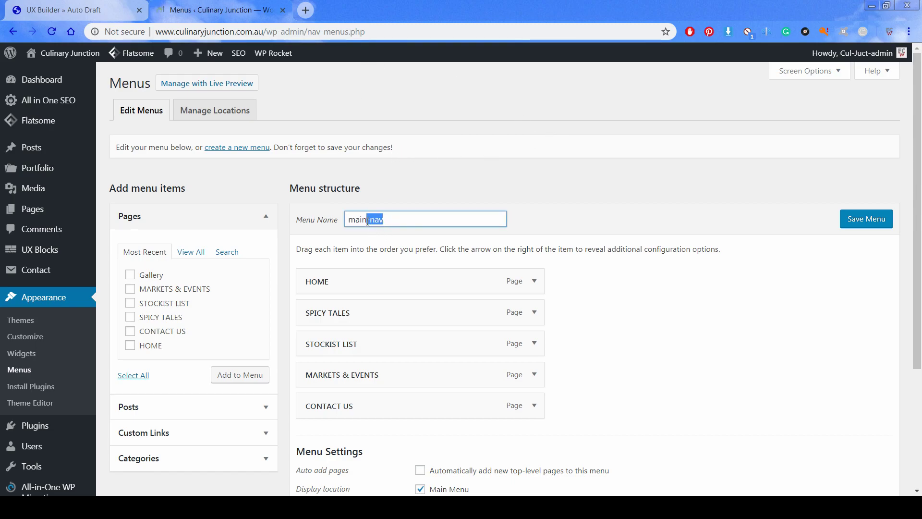
left_click(305, 11)
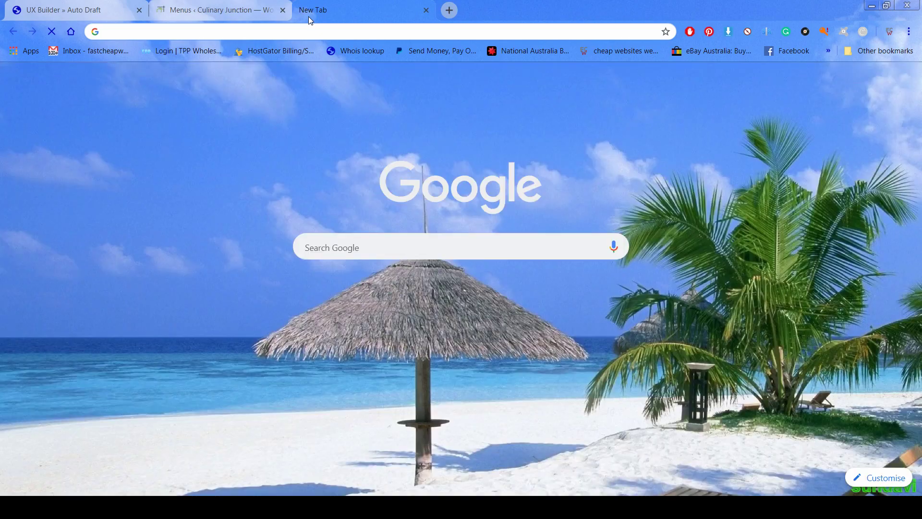
type("culinaryjunction.com.au")
key("Return")
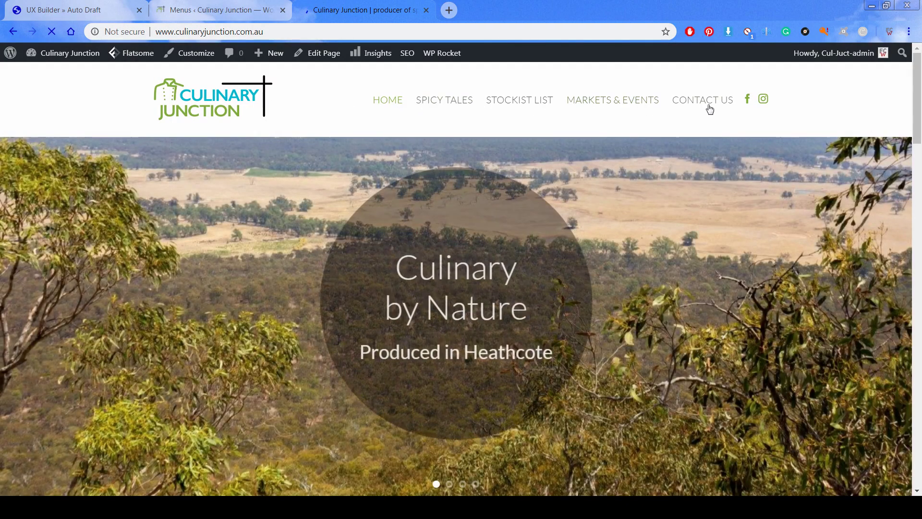
left_click(245, 10)
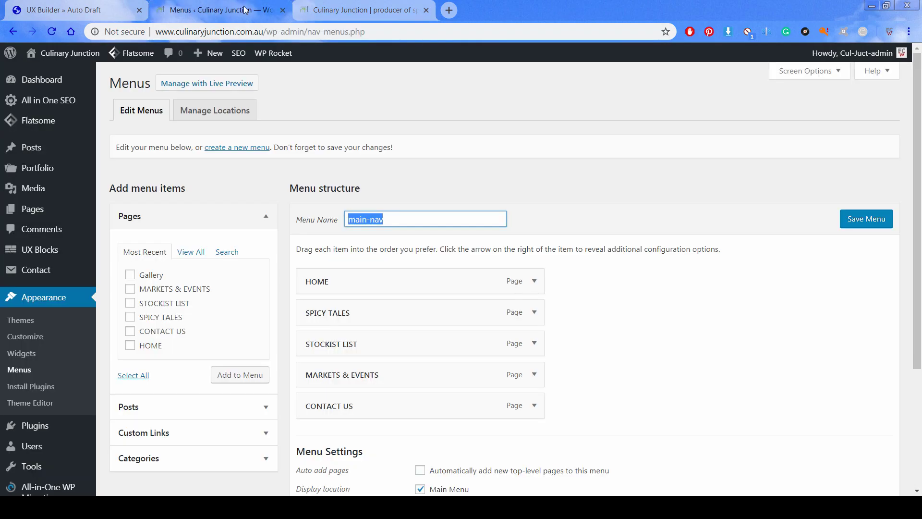
scroll(455, 202, "down", 3)
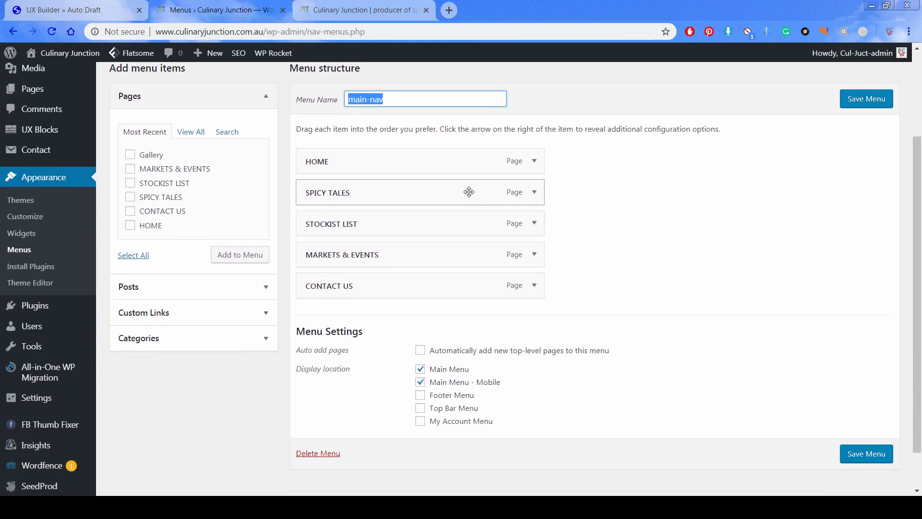
left_click(377, 12)
key("ctrl+shift+Tab")
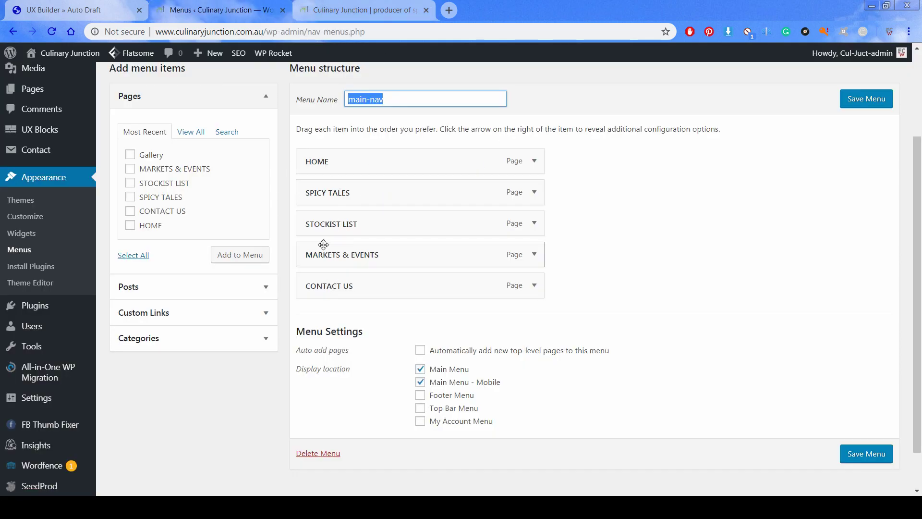
Add the Gallery page to the main-nav menu and place it between MARKETS & EVENTS and CONTACT US.
left_click(130, 155)
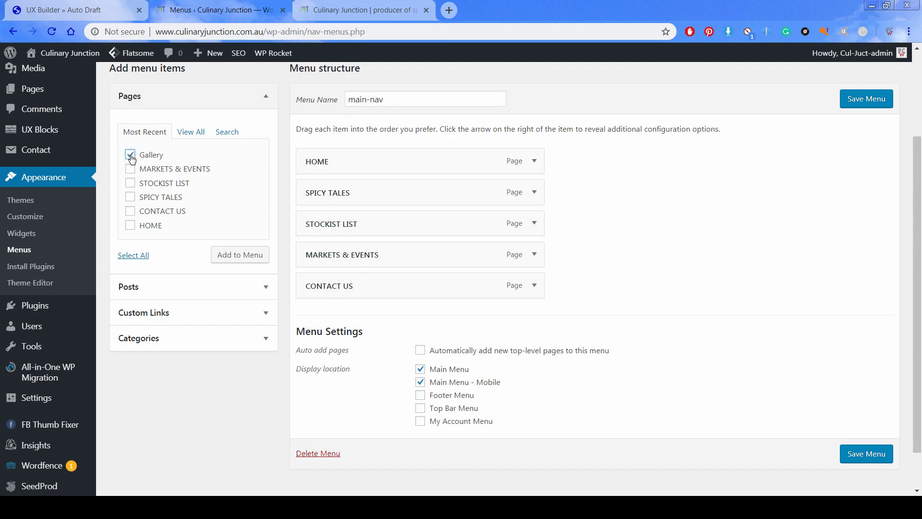
left_click(144, 99)
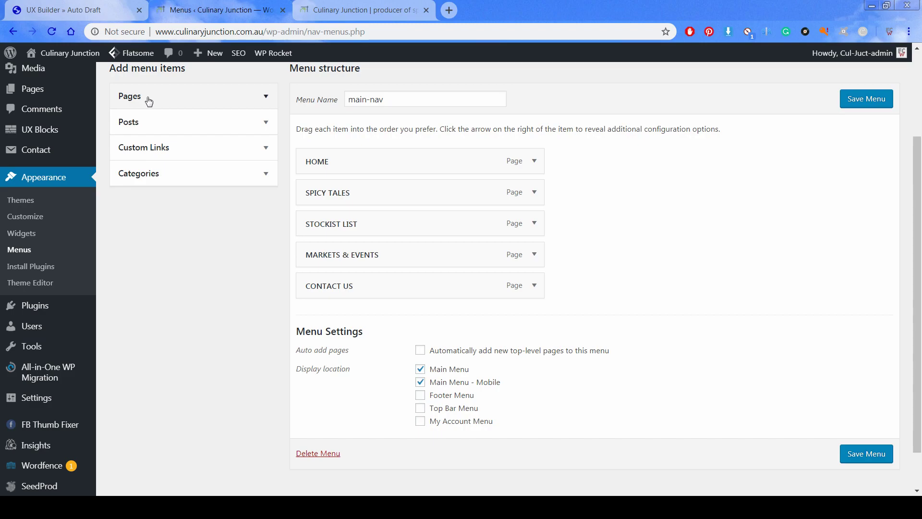
left_click(149, 100)
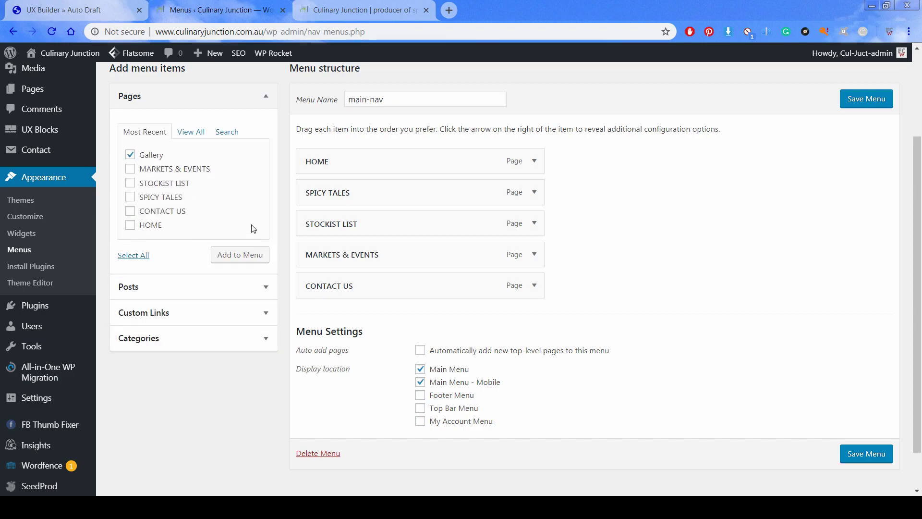
left_click(238, 258)
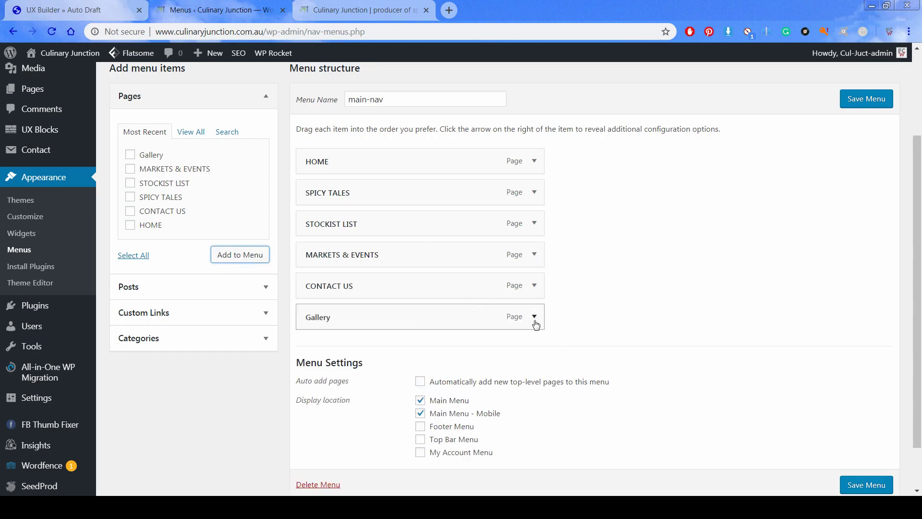
left_click_drag(401, 319, 403, 288)
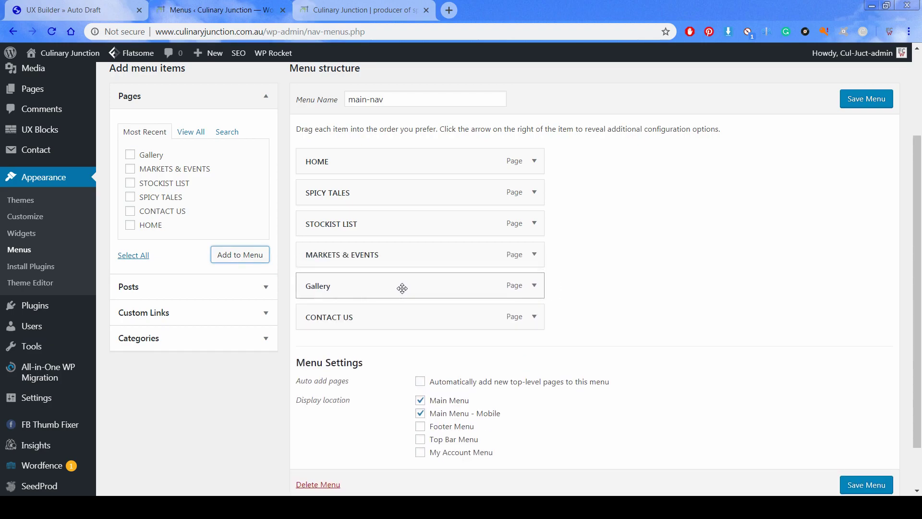
mouse_move(326, 284)
left_mouse_down()
mouse_move(330, 183)
mouse_move(322, 189)
mouse_move(322, 284)
left_mouse_up()
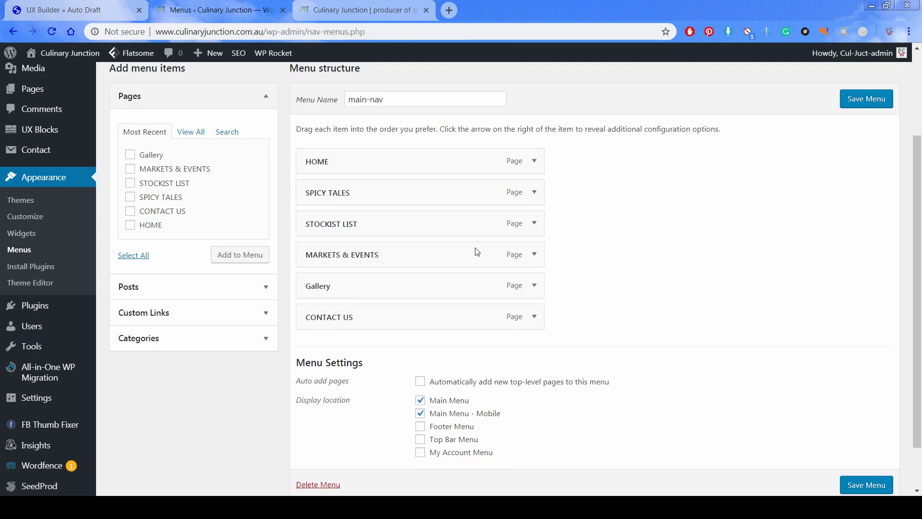
Change the Gallery menu item's navigation label to GALLERY and save the menu.
left_click(535, 286)
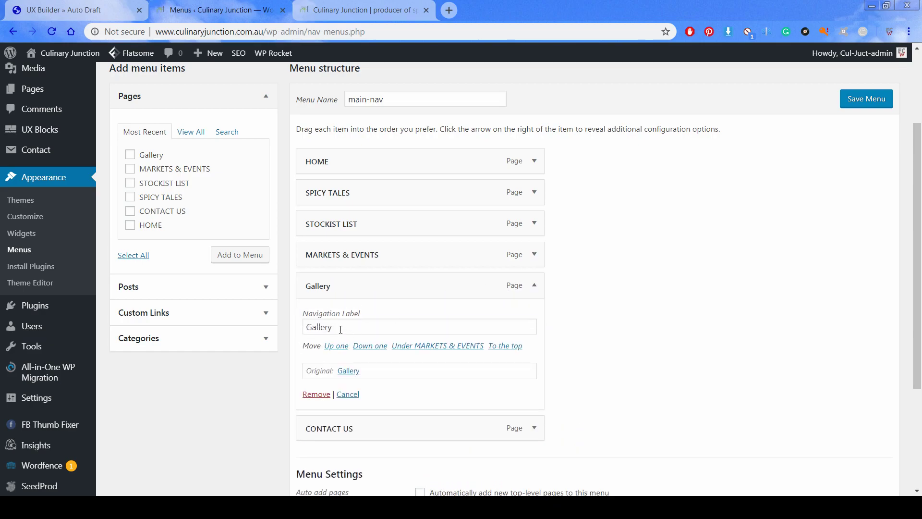
left_click_drag(341, 330, 306, 328)
type("GASLLERY")
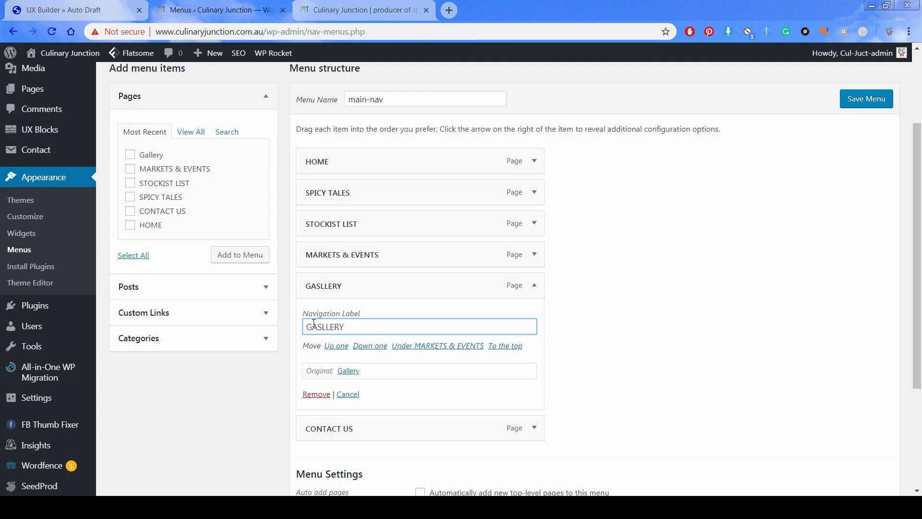
left_click(322, 327)
key("BackSpace")
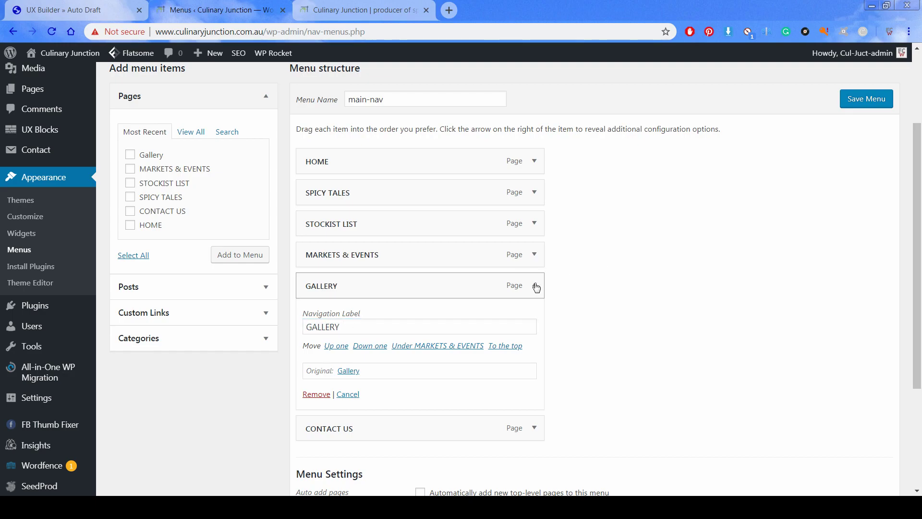
left_click(534, 286)
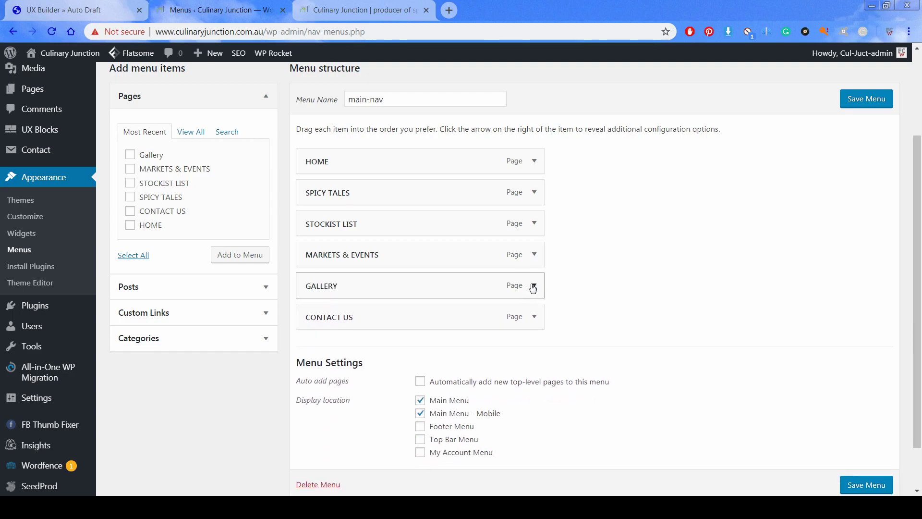
left_click(869, 486)
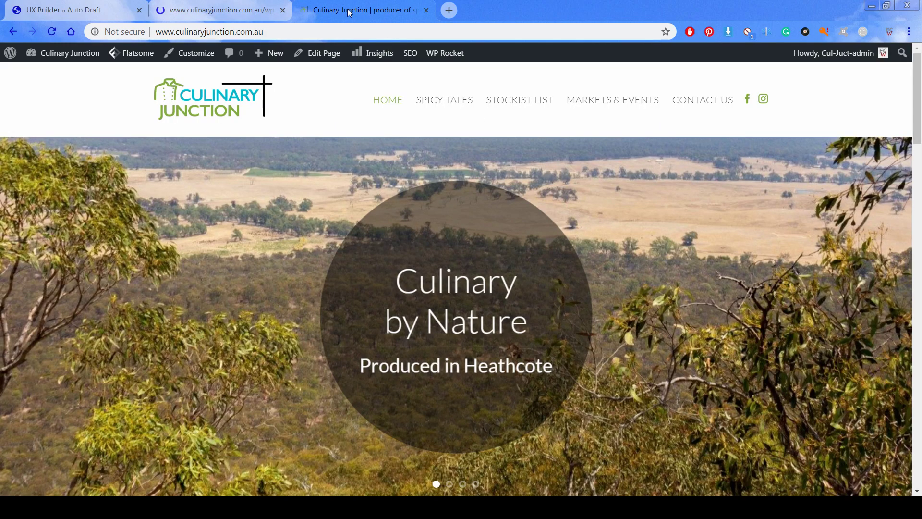
Reload the live home page in the other browser tab, open its GALLERY page and look through the images.
key("ctrl+Tab")
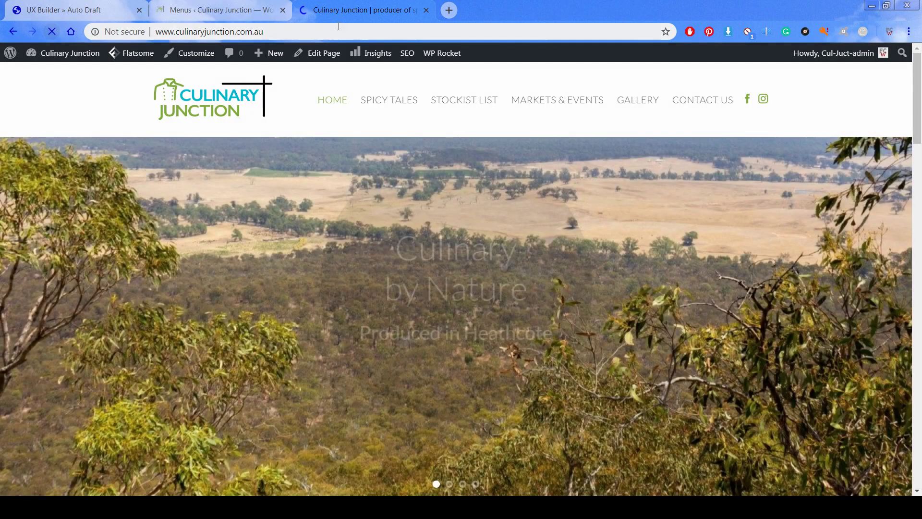
left_click(650, 101)
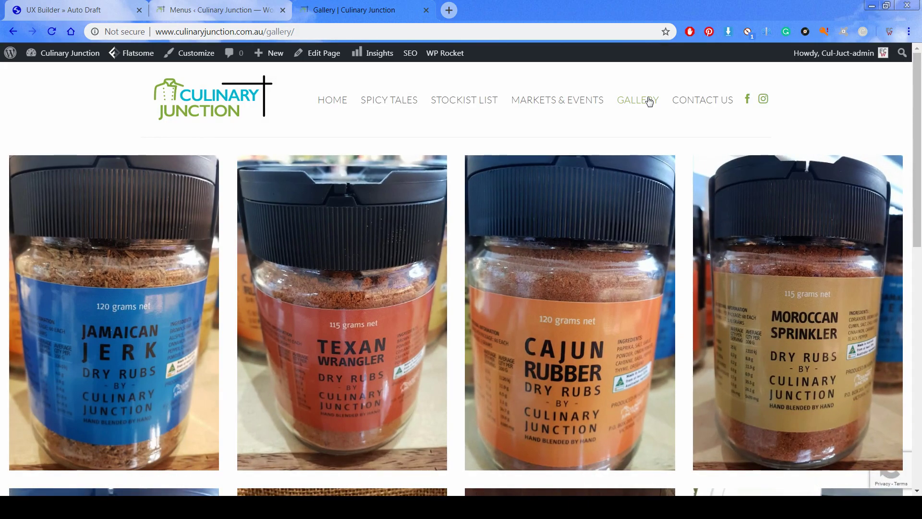
scroll(253, 301, "down", 7)
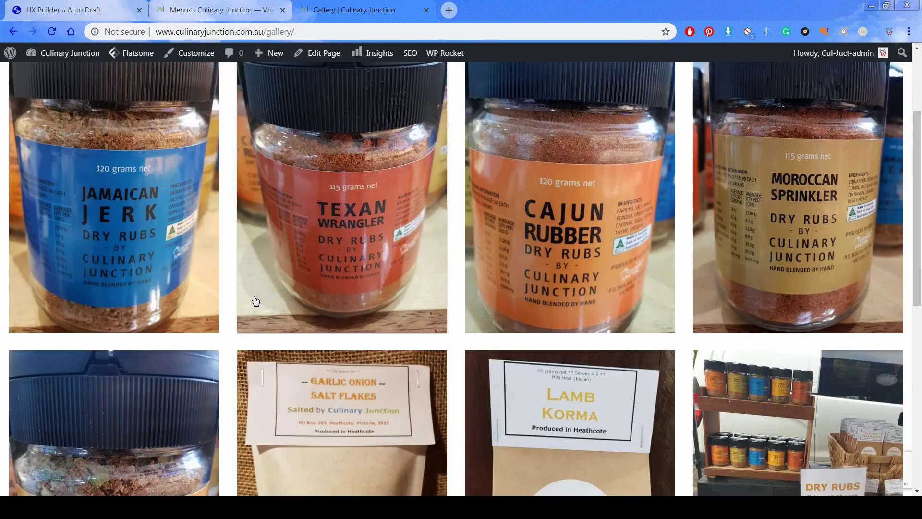
scroll(251, 298, "down", 3)
scroll(391, 303, "up", 10)
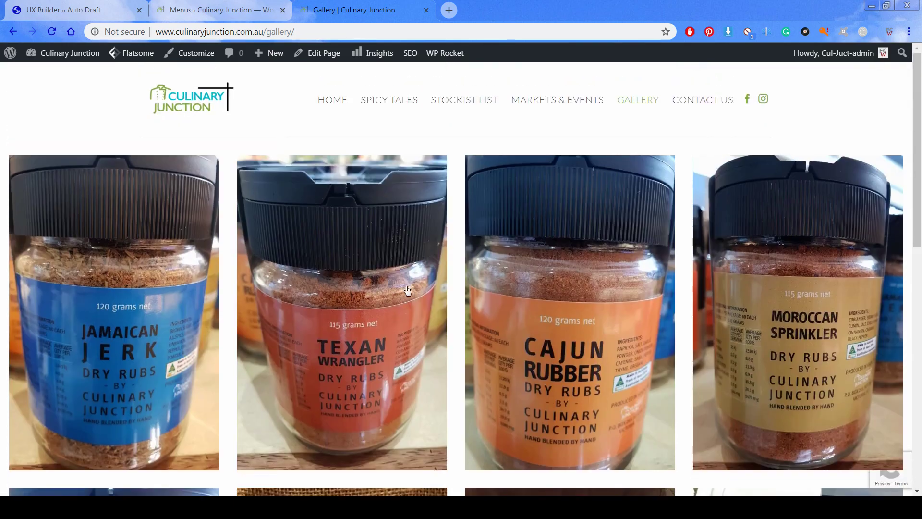
Compare the live Gallery page with its layout in the UX Builder tab.
left_click(216, 10)
left_click(73, 10)
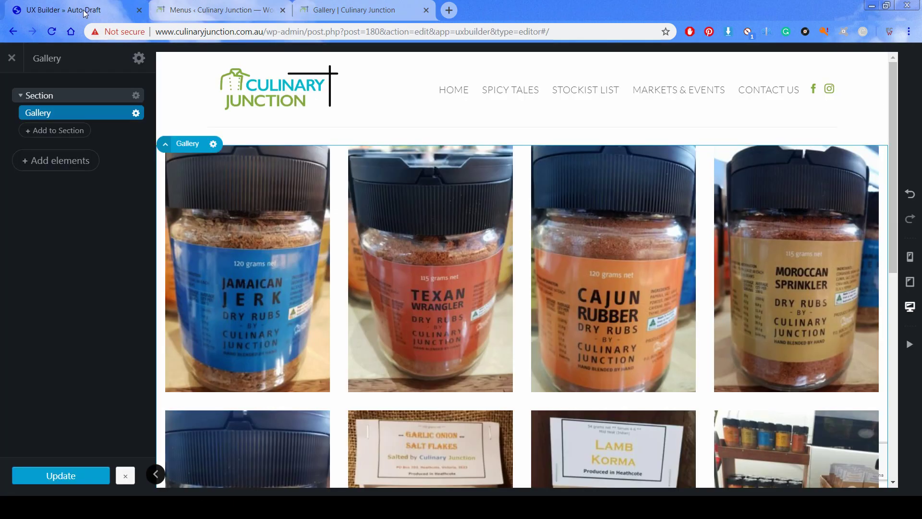
left_click(346, 10)
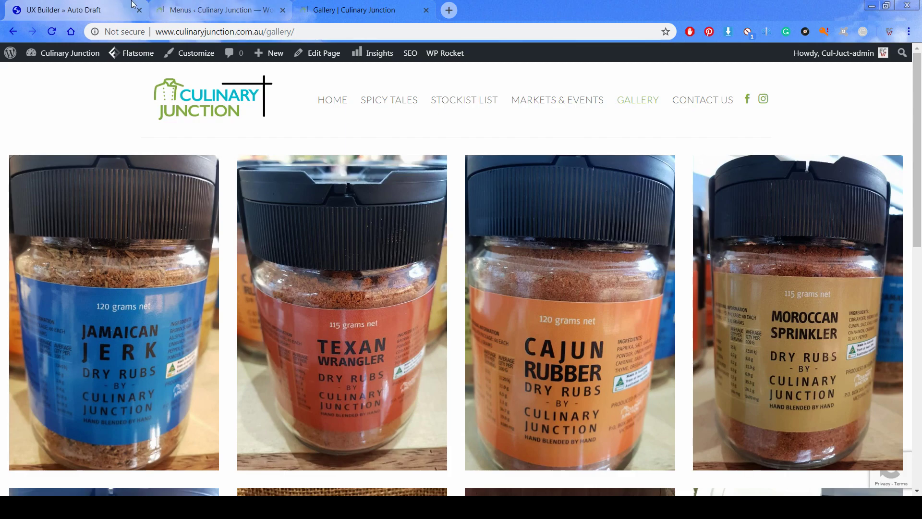
left_click(96, 10)
left_click(346, 10)
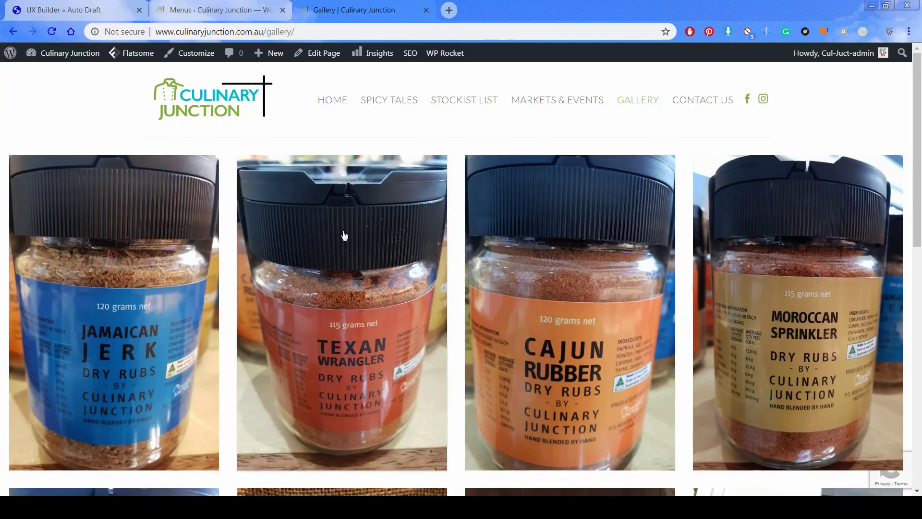
In the UX Builder tab, try 8 columns for the Gallery element, update the page and check the live Gallery page.
left_click(77, 10)
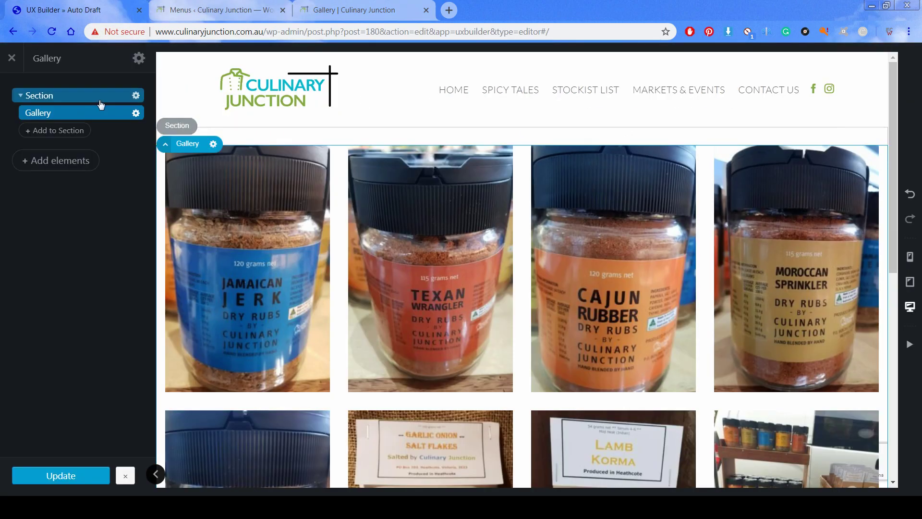
left_click(136, 114)
left_click(135, 144)
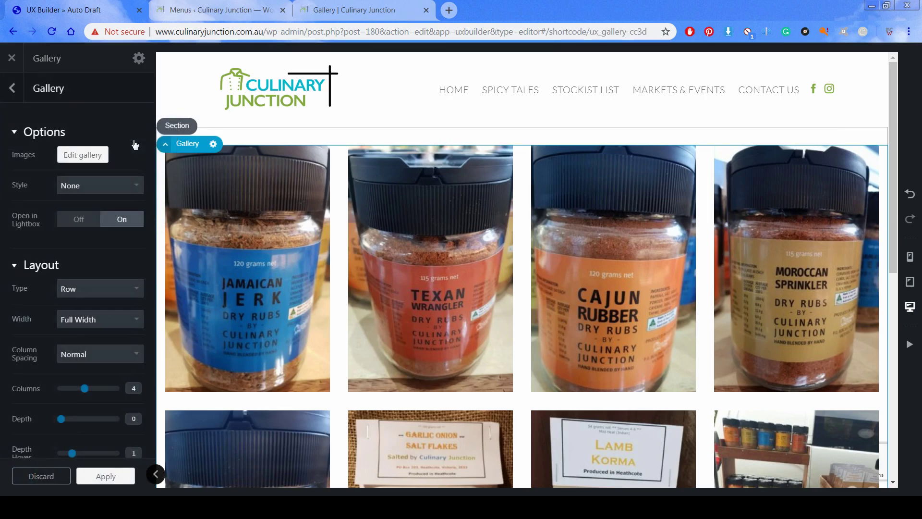
left_click(13, 89)
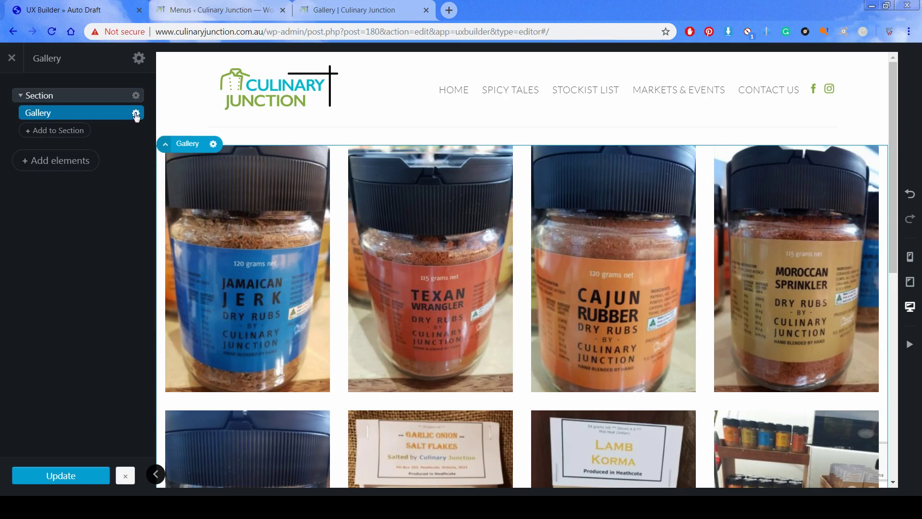
left_click(135, 114)
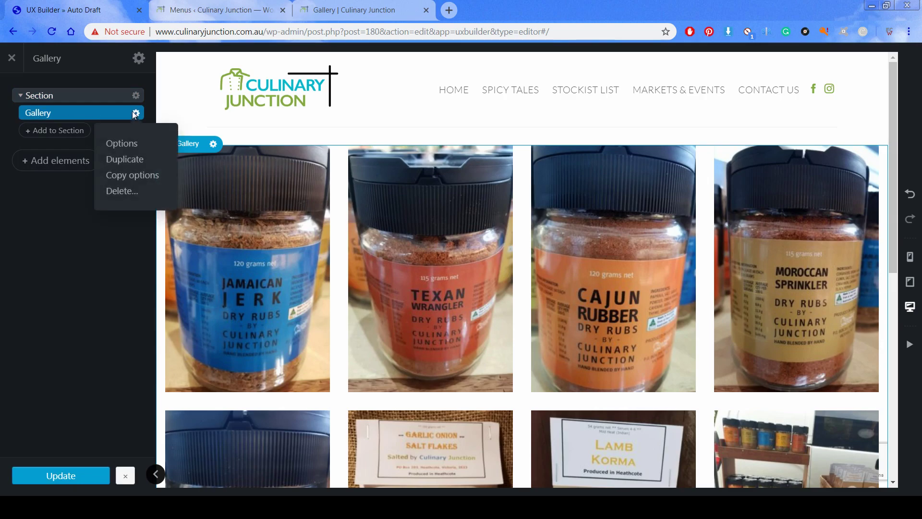
left_click(128, 144)
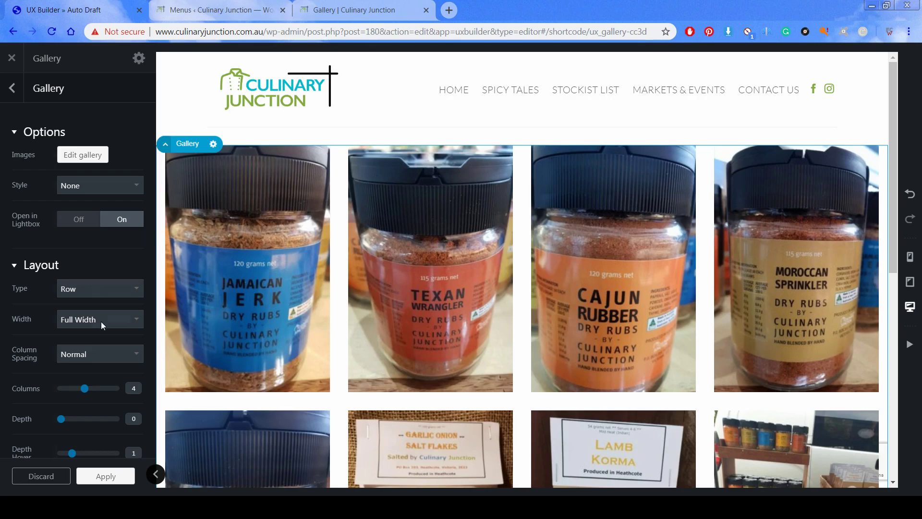
scroll(100, 332, "down", 2)
left_click_drag(85, 331, 115, 335)
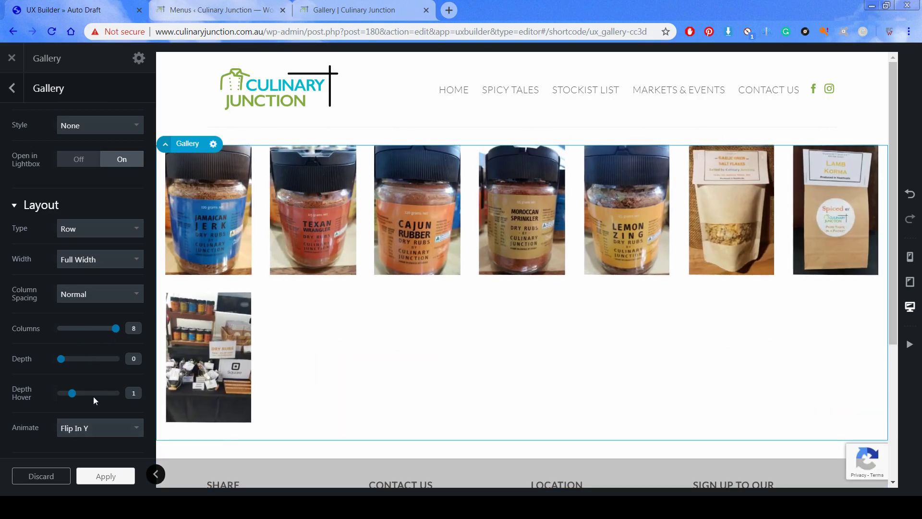
left_click(114, 477)
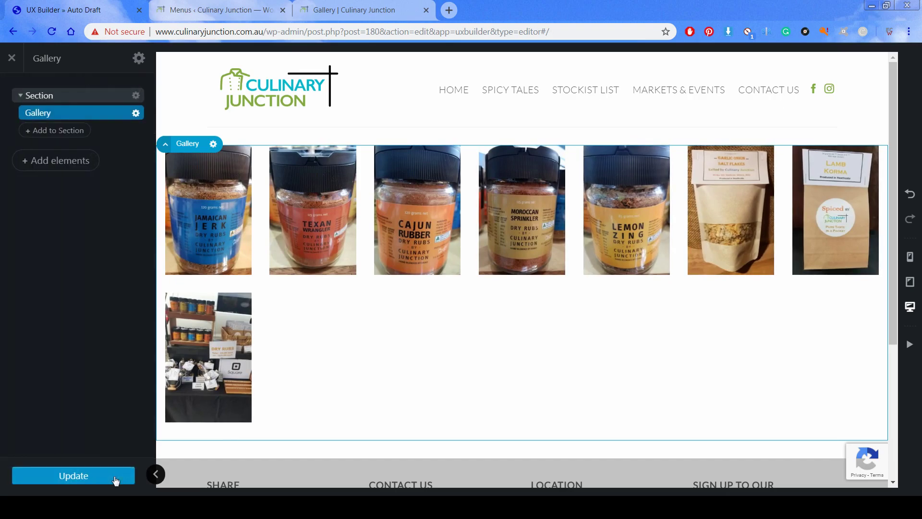
left_click(114, 477)
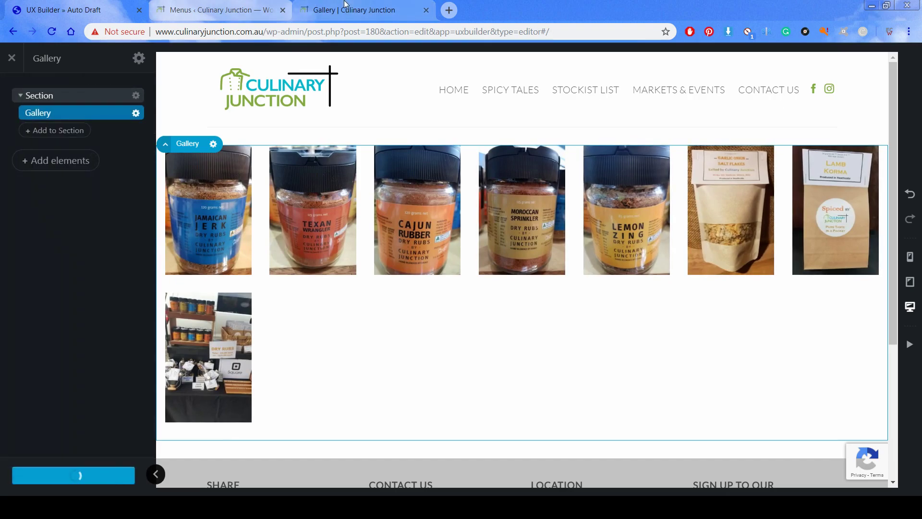
left_click(368, 10)
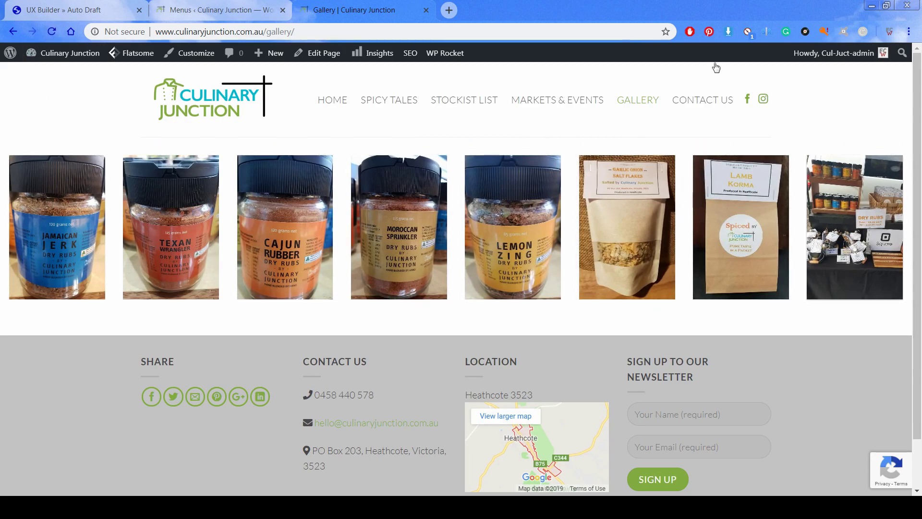
Back in the UX Builder tab, set the Gallery element to 4 columns and its layout type to Slider.
left_click(98, 4)
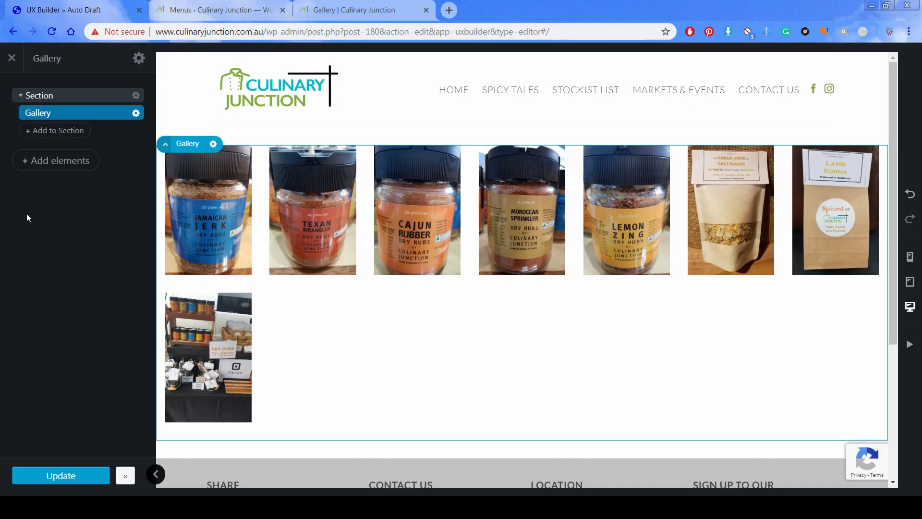
left_click(136, 113)
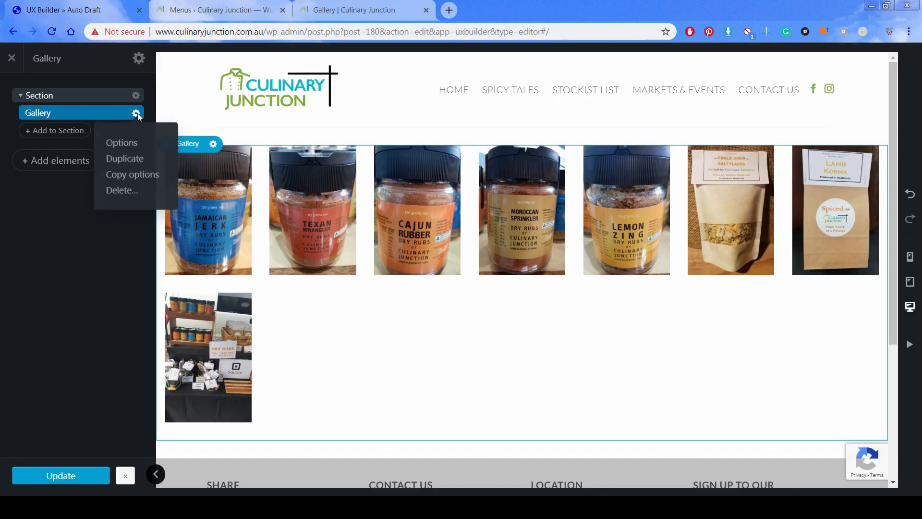
left_click(122, 144)
scroll(115, 183, "down", 2)
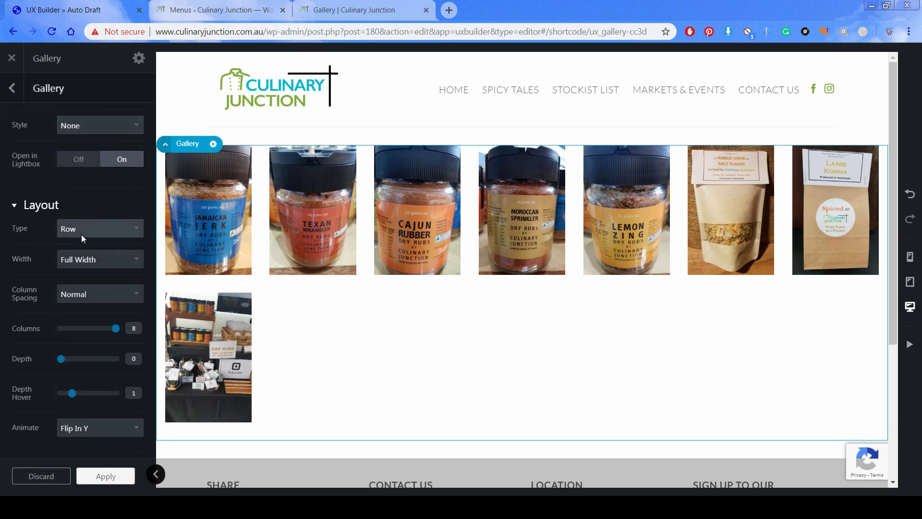
left_click_drag(113, 333, 88, 335)
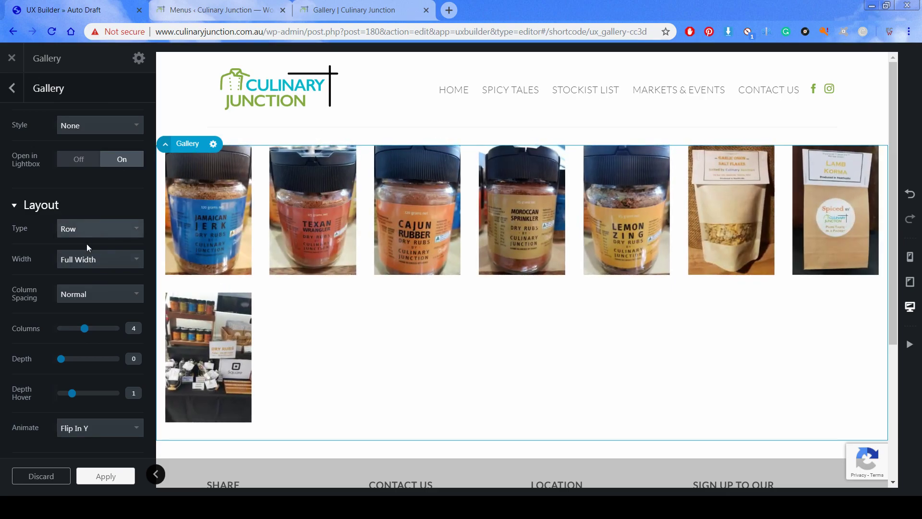
left_click(88, 243)
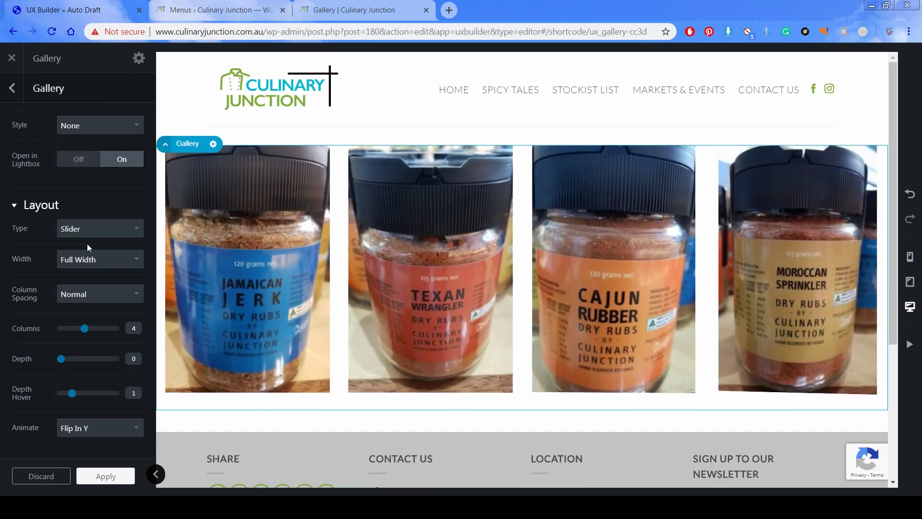
Try the Simple navigation style for the gallery slider, and set it to Circle.
scroll(91, 243, "down", 1)
scroll(92, 244, "down", 5)
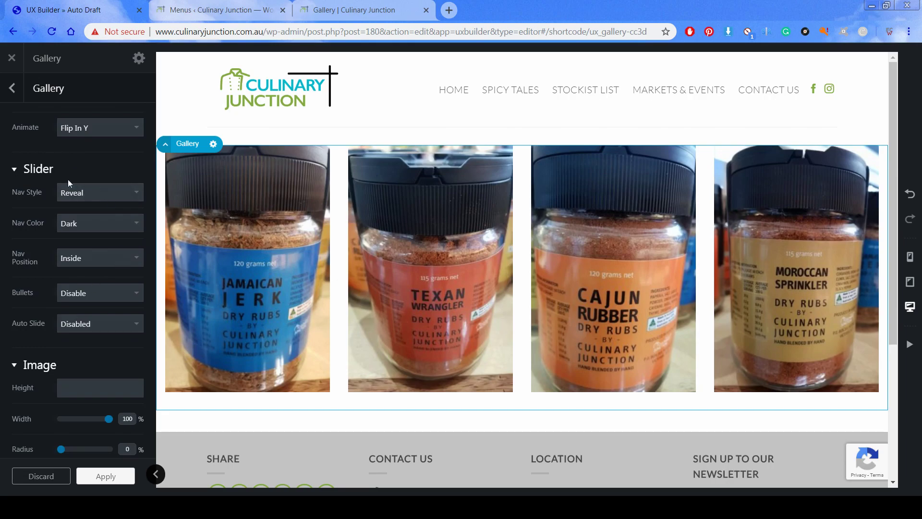
left_click(86, 206)
mouse_move(876, 271)
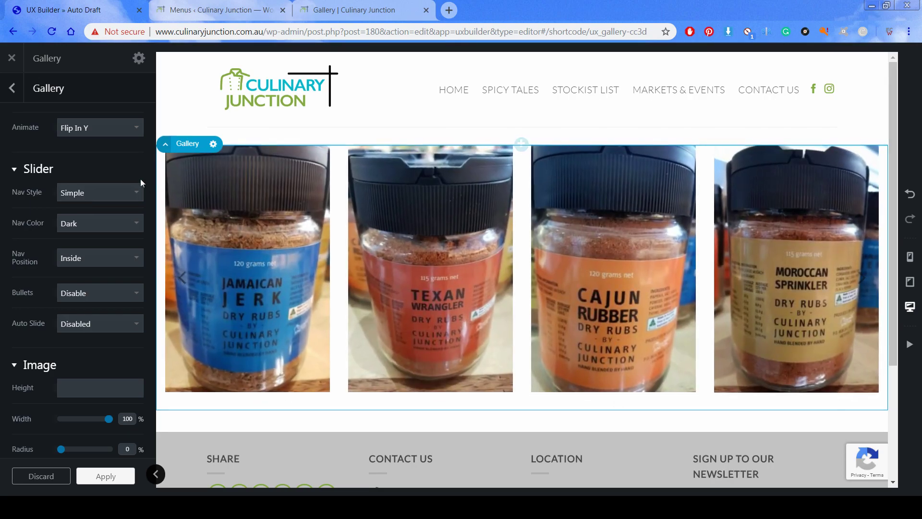
left_click(82, 223)
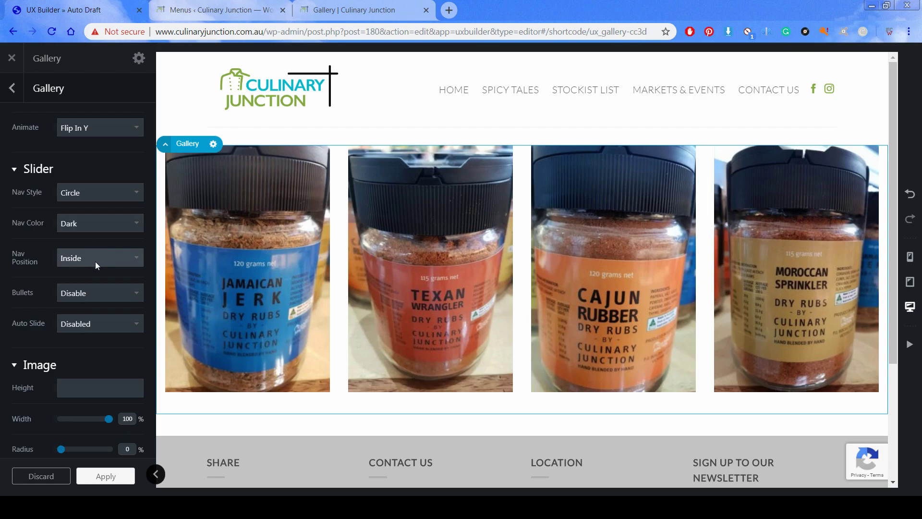
Enable the gallery slider's bullets and set its auto slide to 3 sec.
left_click(80, 296)
left_click(78, 316)
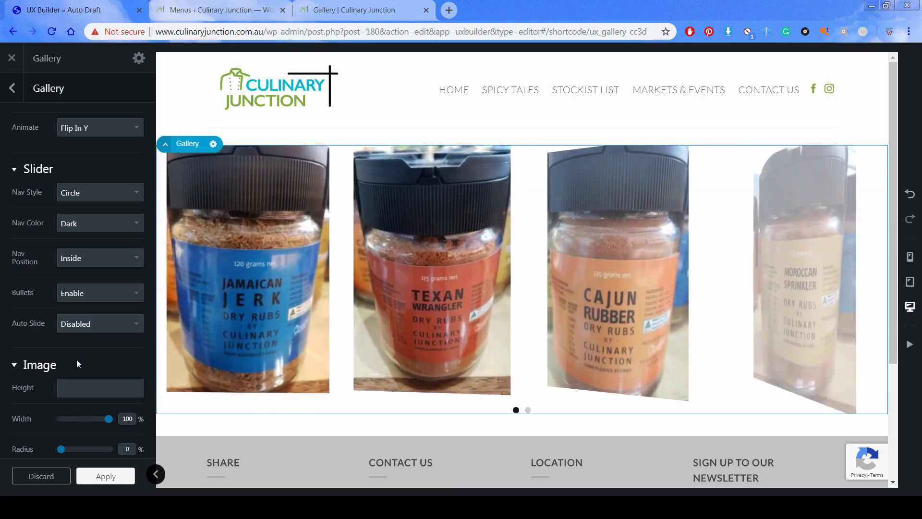
left_click(77, 360)
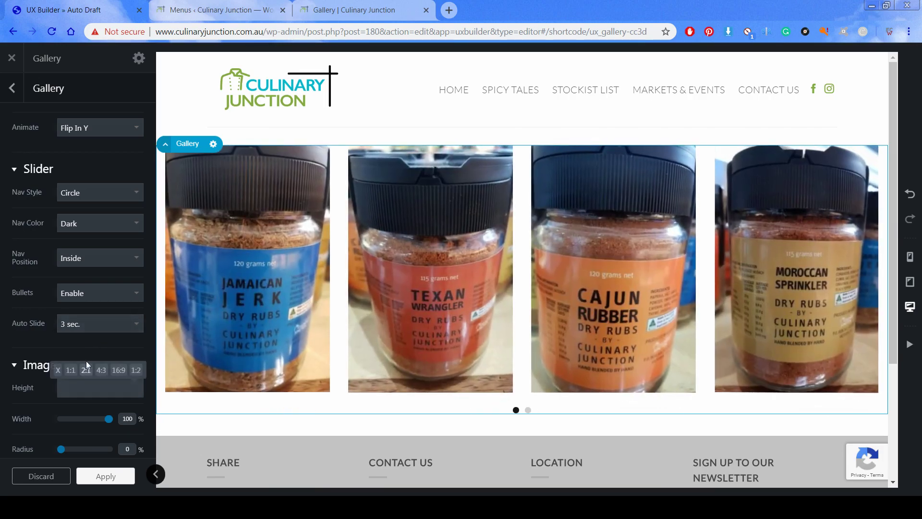
Review the gallery's remaining Image, Text and Advanced options, apply the slider settings and update the page.
scroll(80, 361, "down", 4)
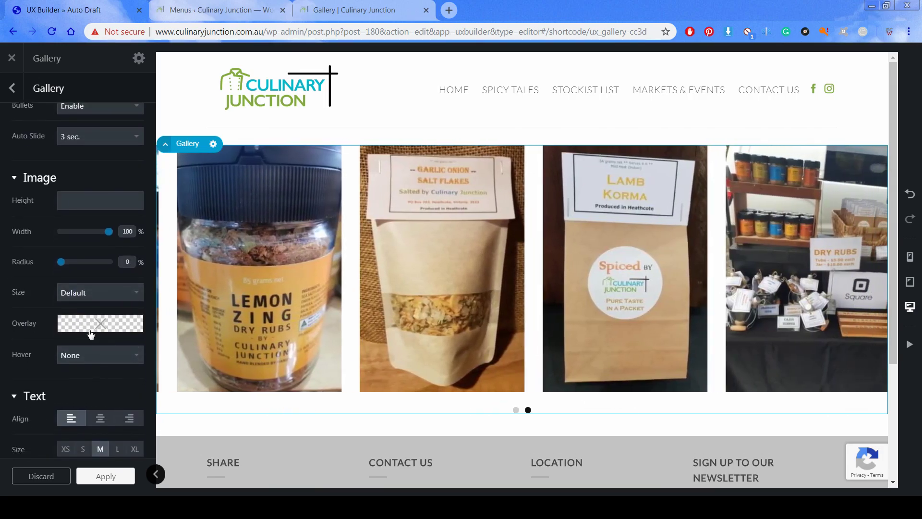
scroll(107, 399, "down", 3)
scroll(119, 359, "down", 3)
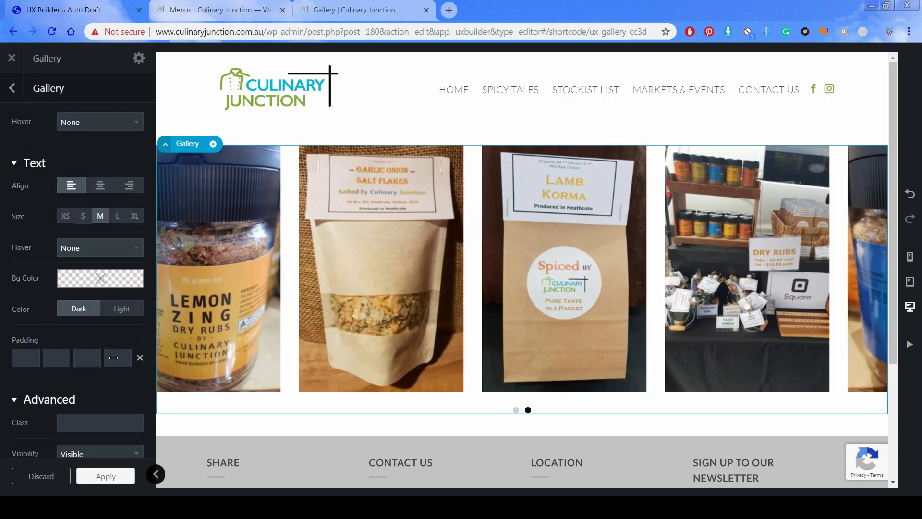
scroll(79, 301, "up", 5)
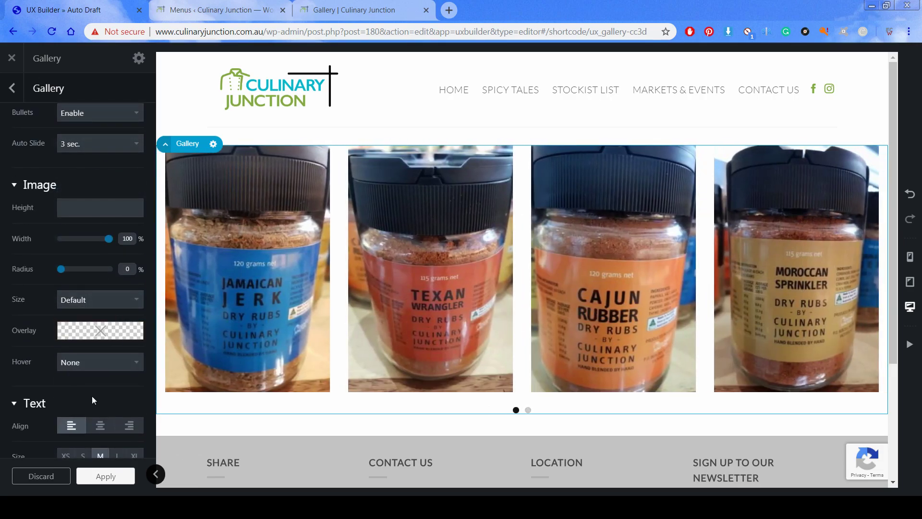
scroll(93, 400, "down", 6)
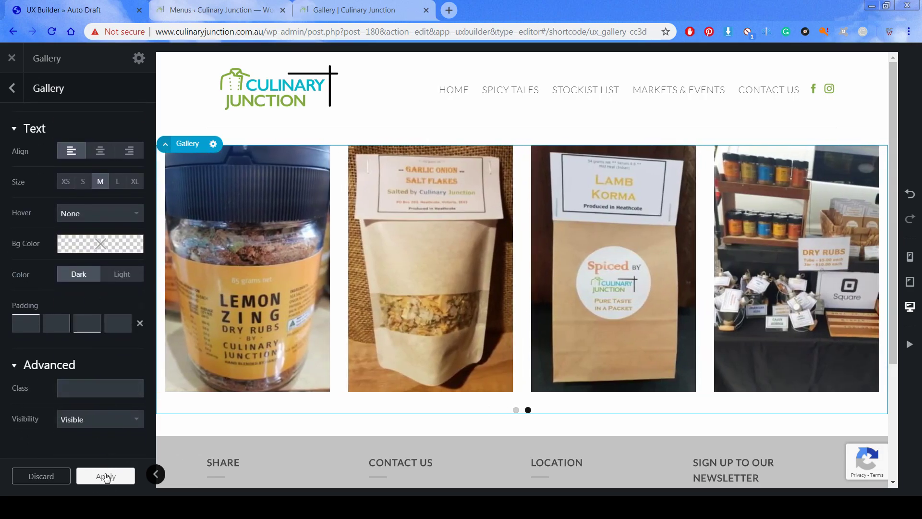
left_click(105, 477)
left_click(104, 476)
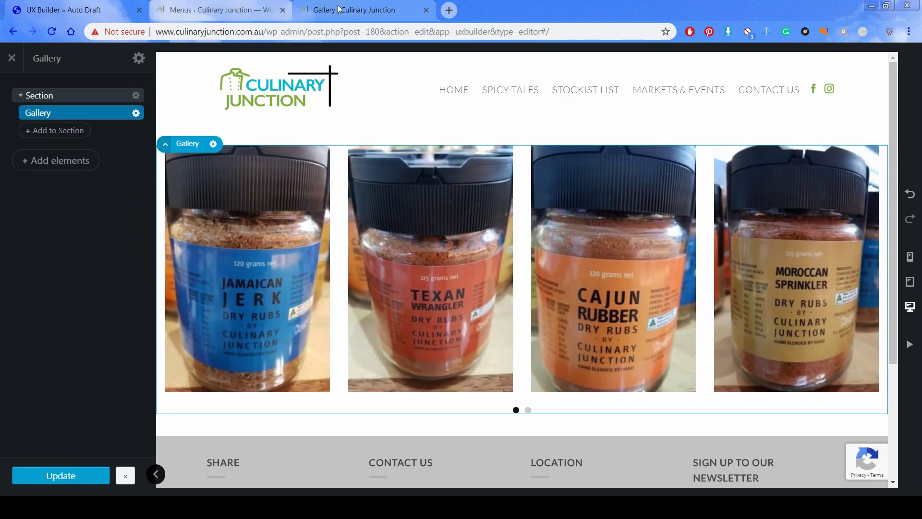
Reload the live Gallery page and test the slider's next arrow and bullet navigation.
left_click(339, 9)
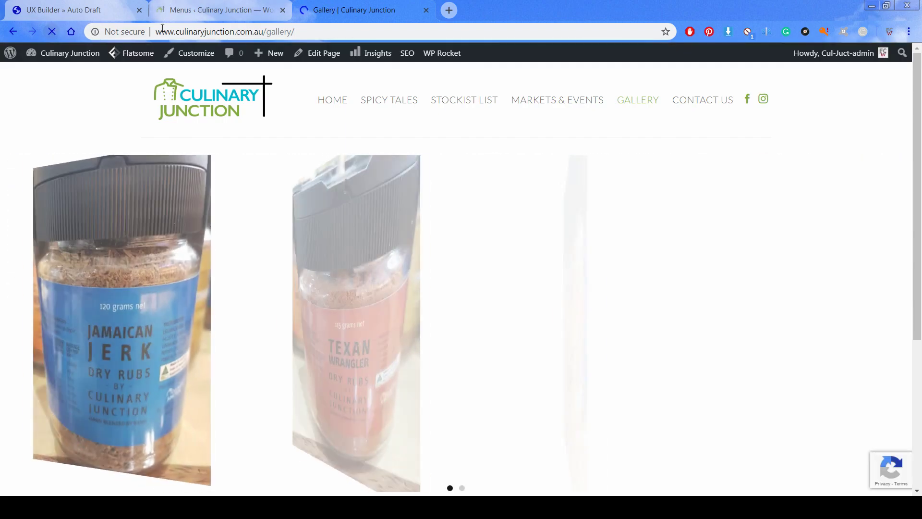
scroll(569, 87, "down", 3)
scroll(896, 326, "up", 3)
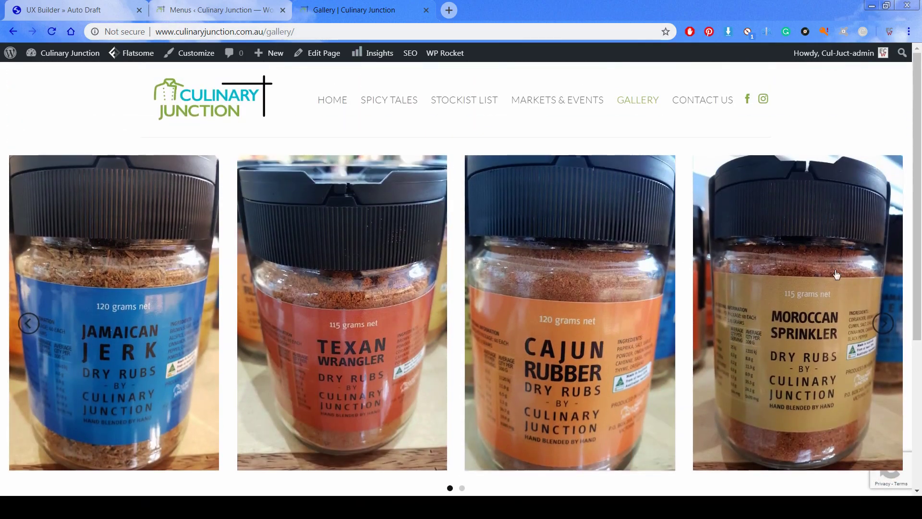
left_click(884, 323)
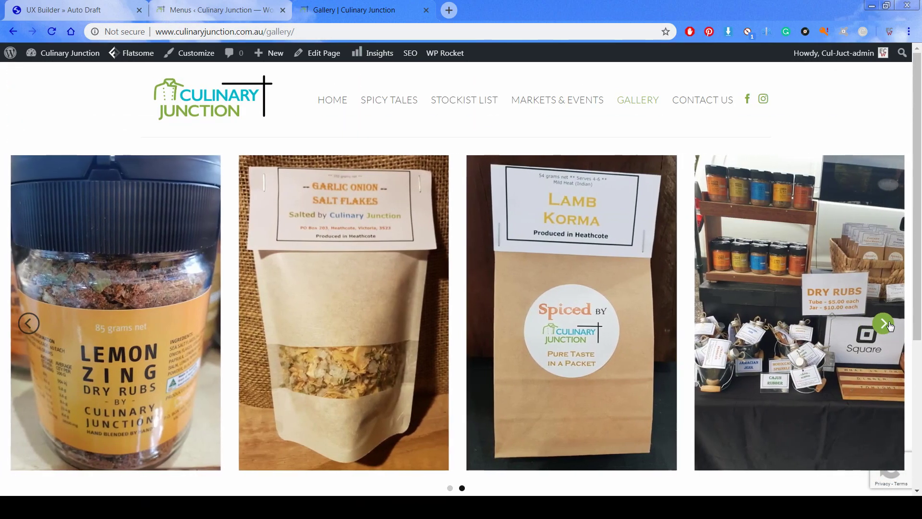
scroll(462, 469, "down", 1)
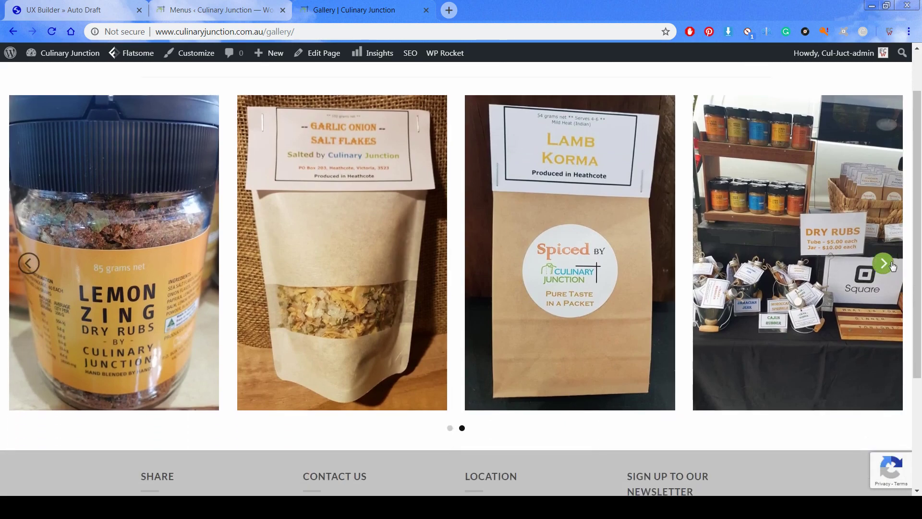
left_click(452, 432)
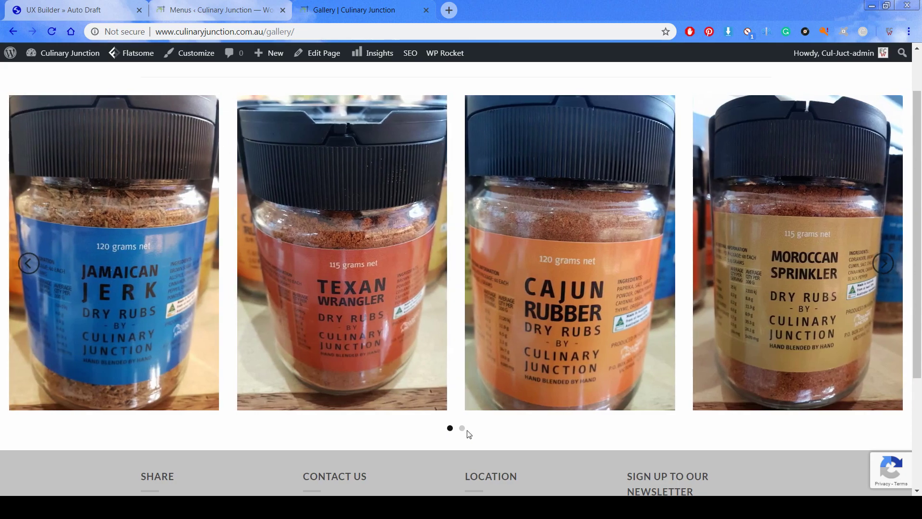
scroll(469, 434, "up", 1)
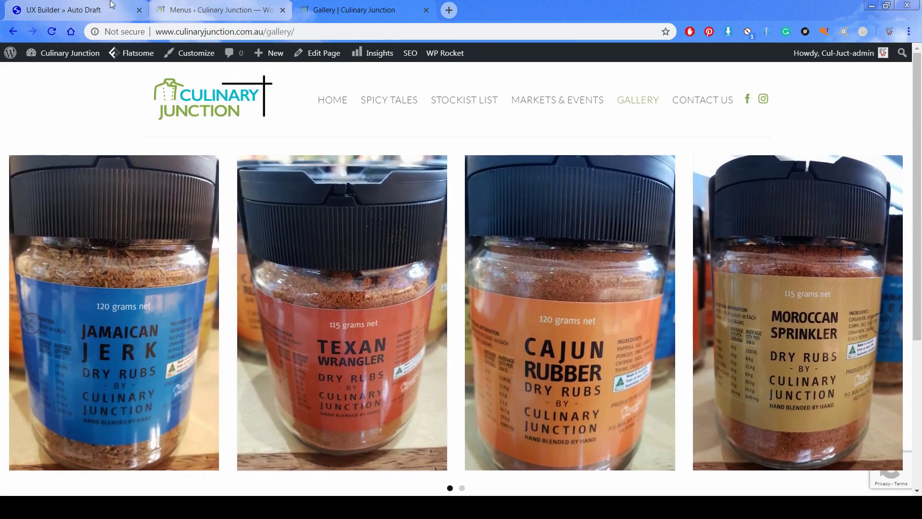
Back in the UX Builder tab, set the Gallery element to 6 columns and apply the change.
left_click(84, 10)
left_click(135, 113)
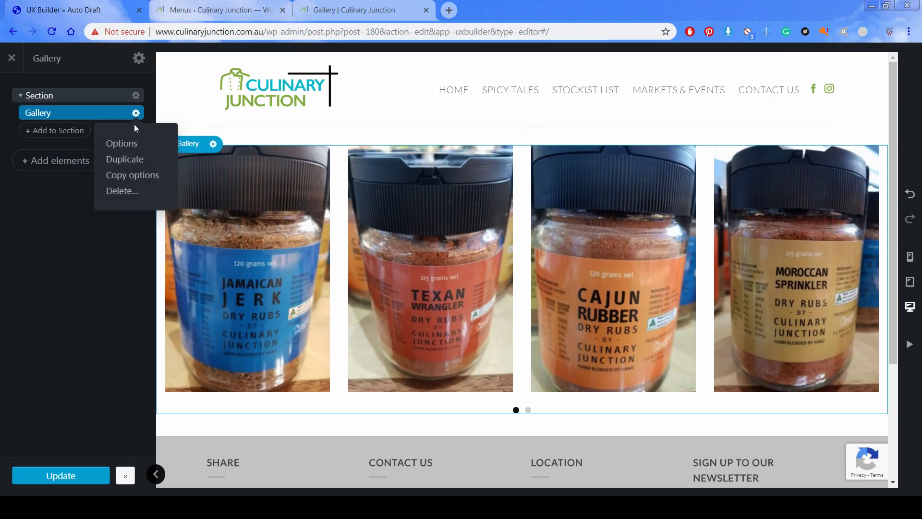
left_click(121, 143)
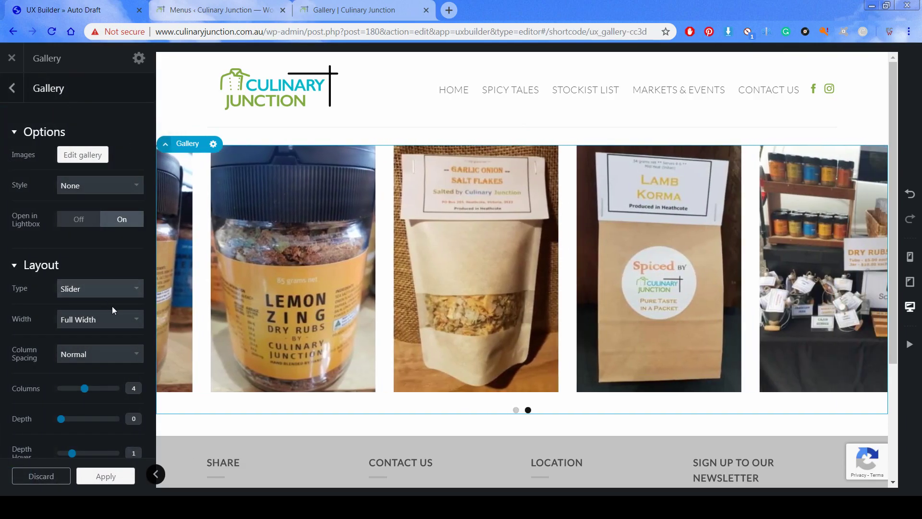
scroll(106, 322, "down", 1)
left_click_drag(86, 329, 100, 329)
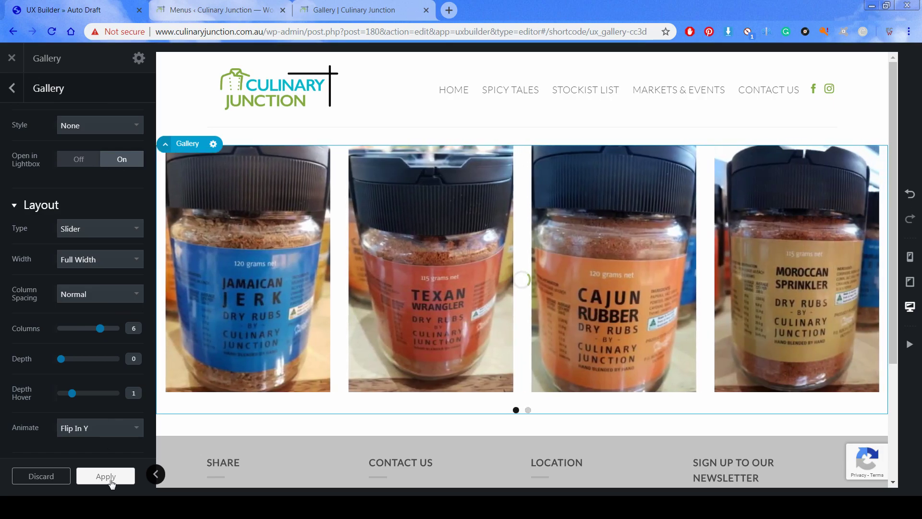
left_click(105, 481)
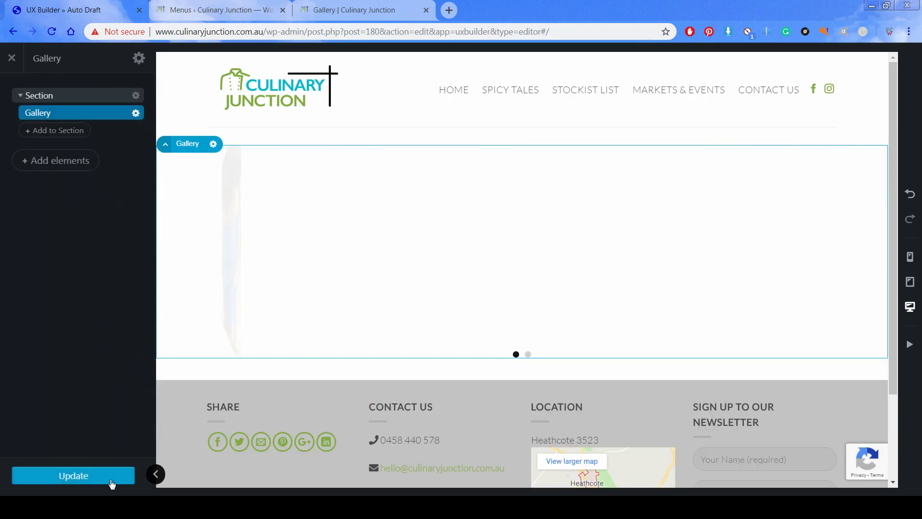
Update the page in UX Builder and reload the live Gallery page.
left_click(72, 483)
left_click(354, 9)
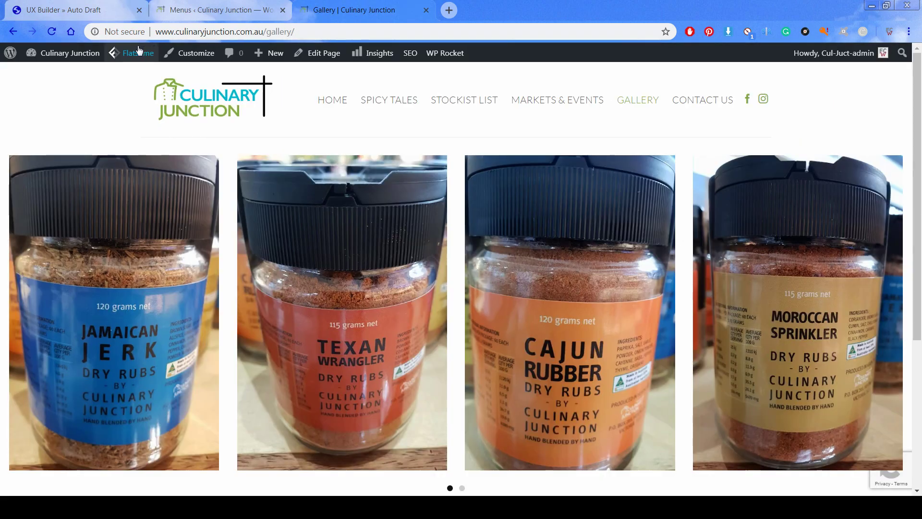
left_click(53, 32)
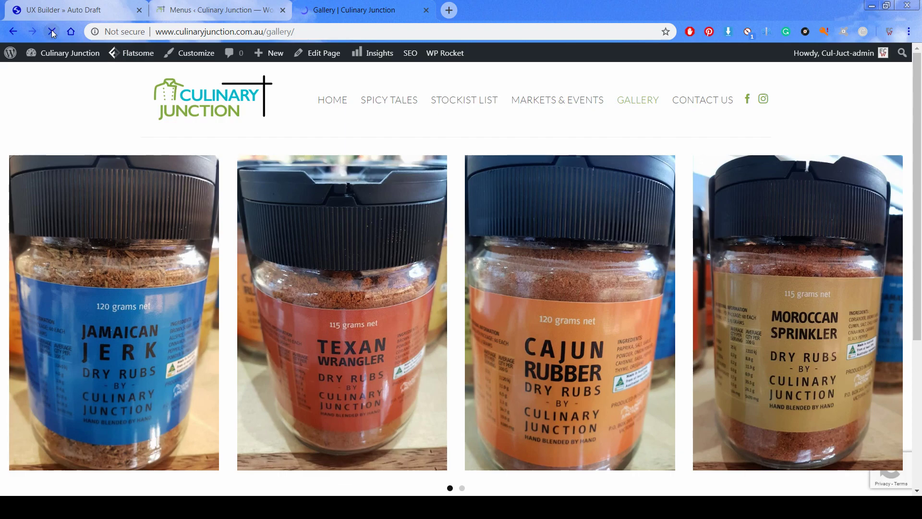